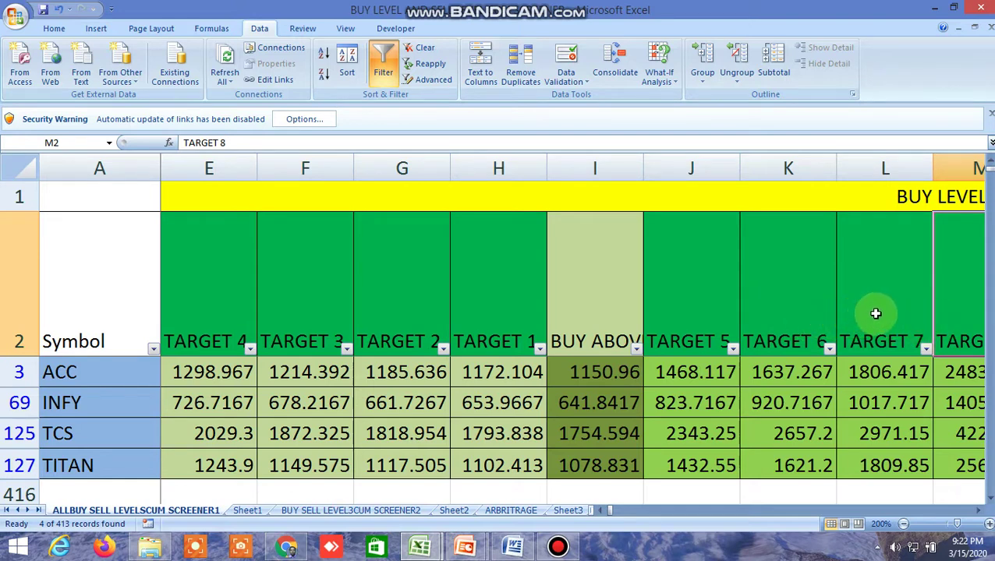
Examine the BUY ABOVE column and its target columns in the BUY LEVEL AND SELL LEVELS 1 section.
click(585, 292)
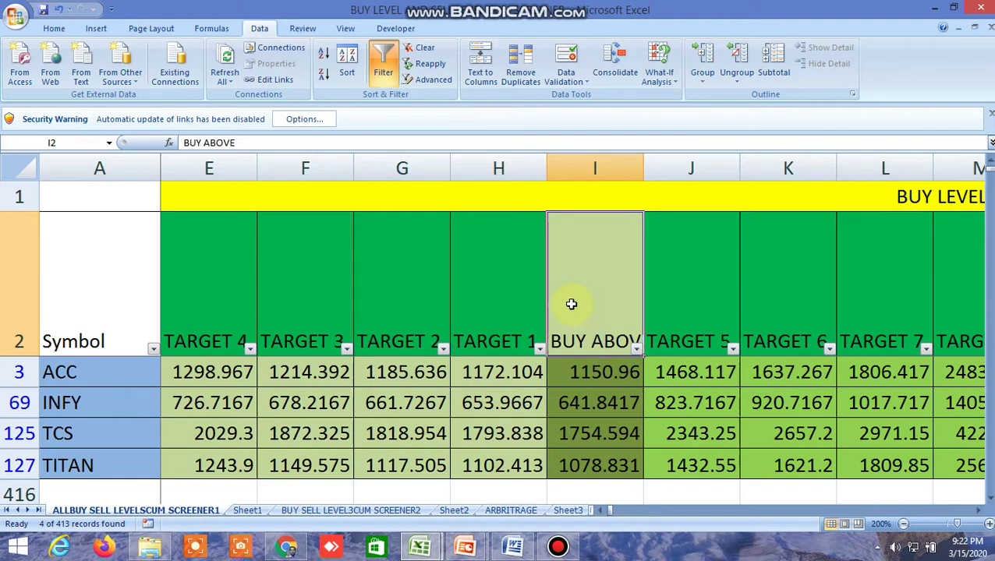
click(715, 202)
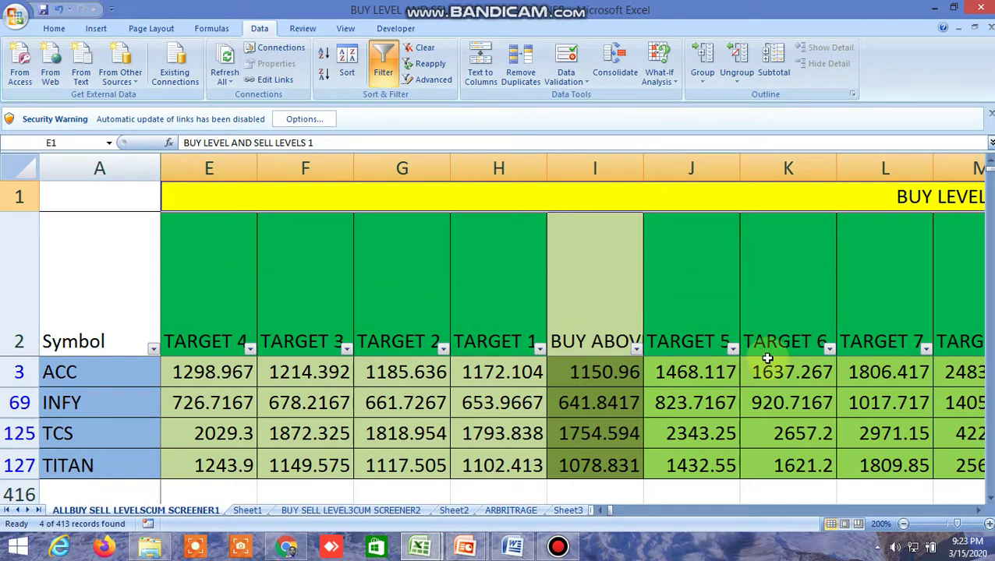
click(989, 524)
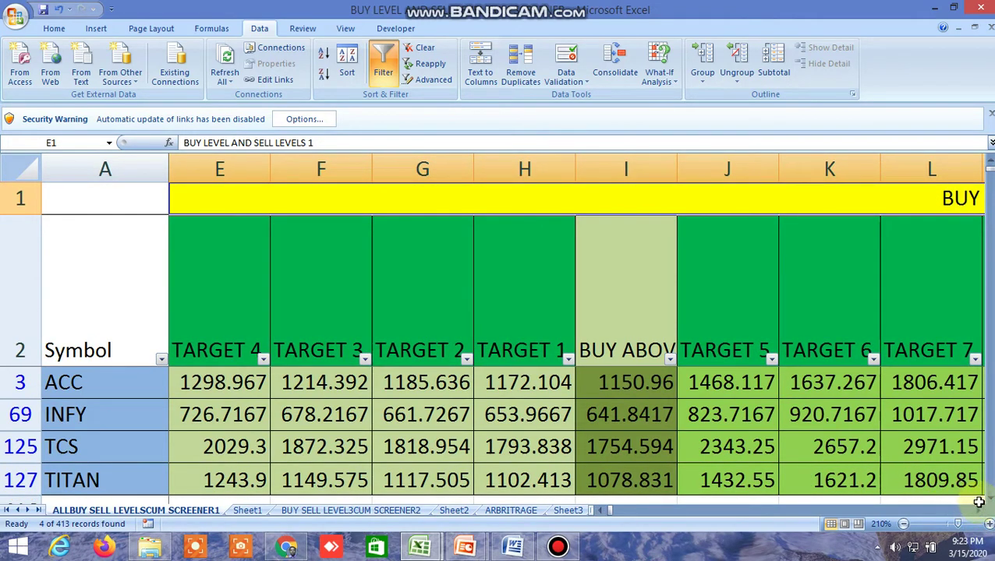
click(978, 515)
click(978, 516)
click(977, 516)
click(978, 516)
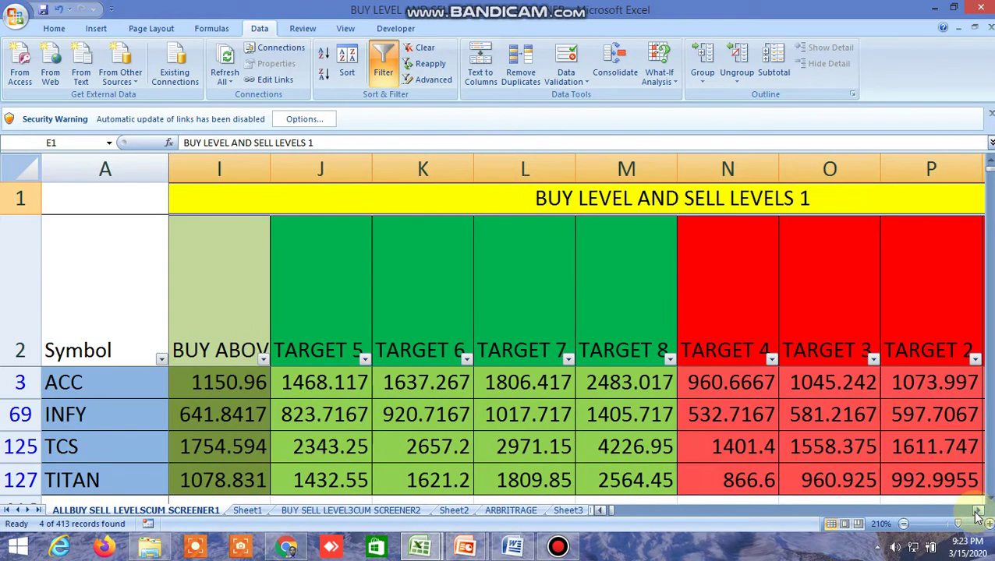
click(978, 516)
click(978, 516)
click(978, 515)
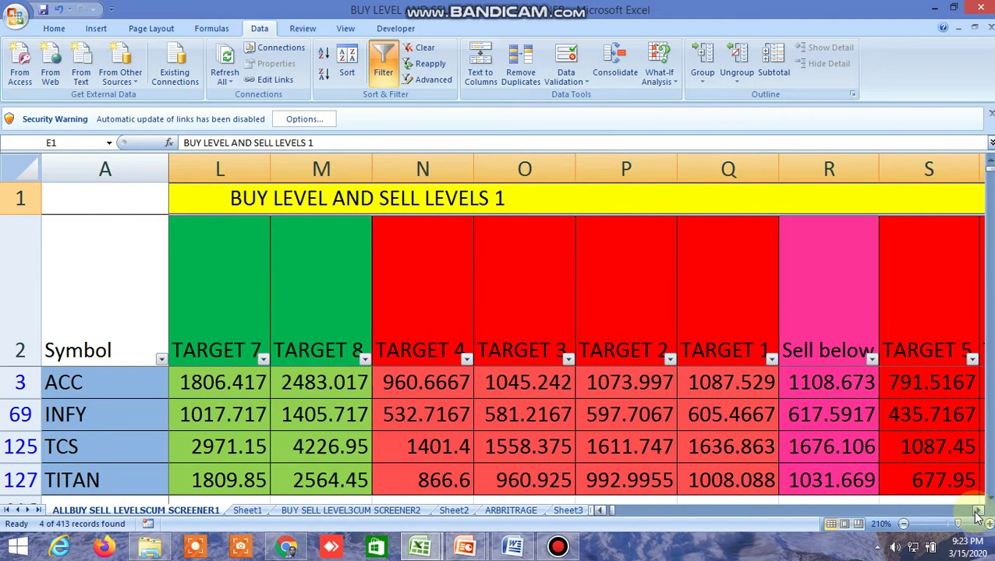
Inspect the Sell below column, its sell targets up to Target 8, and the LTP-versus-target condition columns.
click(825, 318)
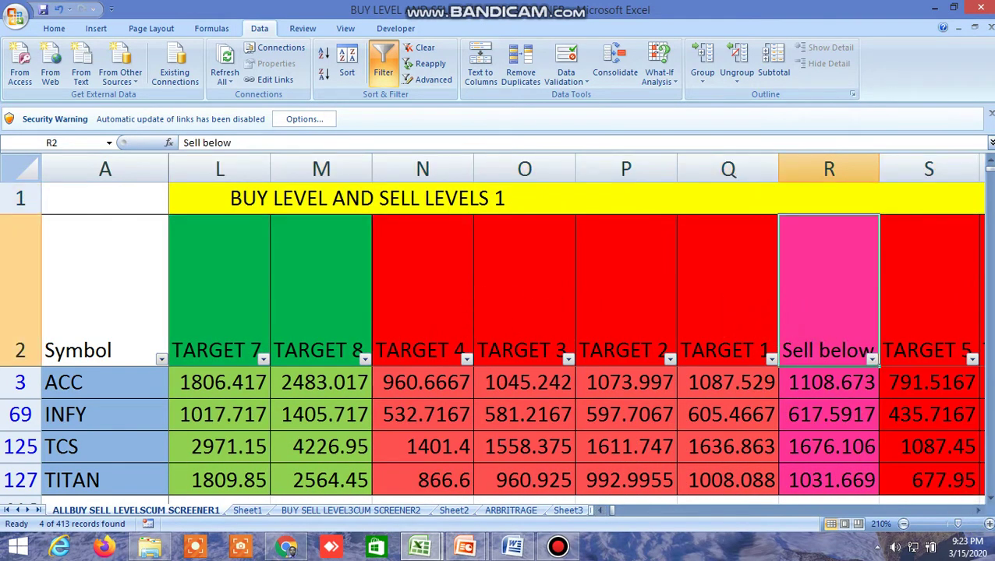
click(979, 513)
click(979, 514)
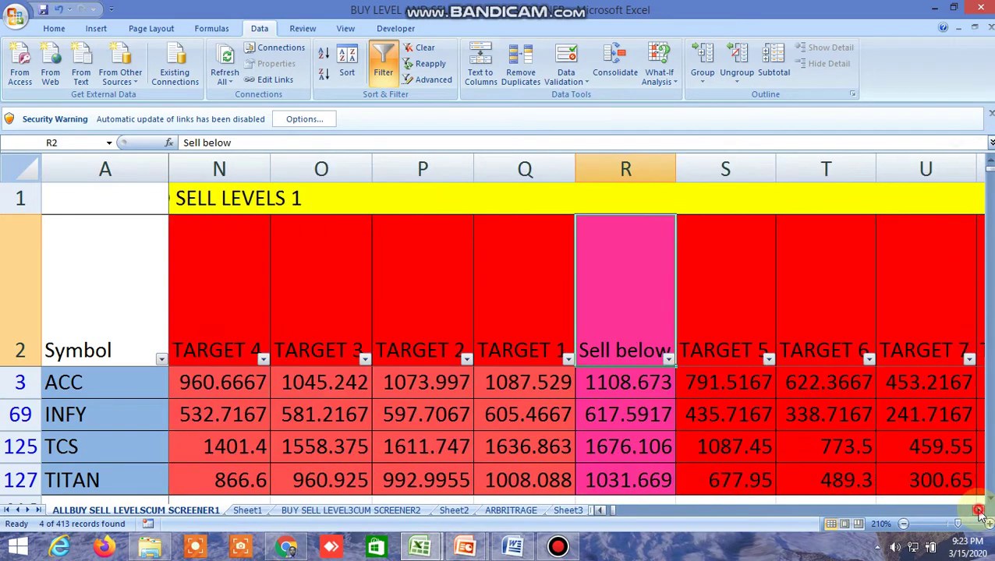
click(979, 514)
click(979, 514)
click(979, 514)
click(979, 514)
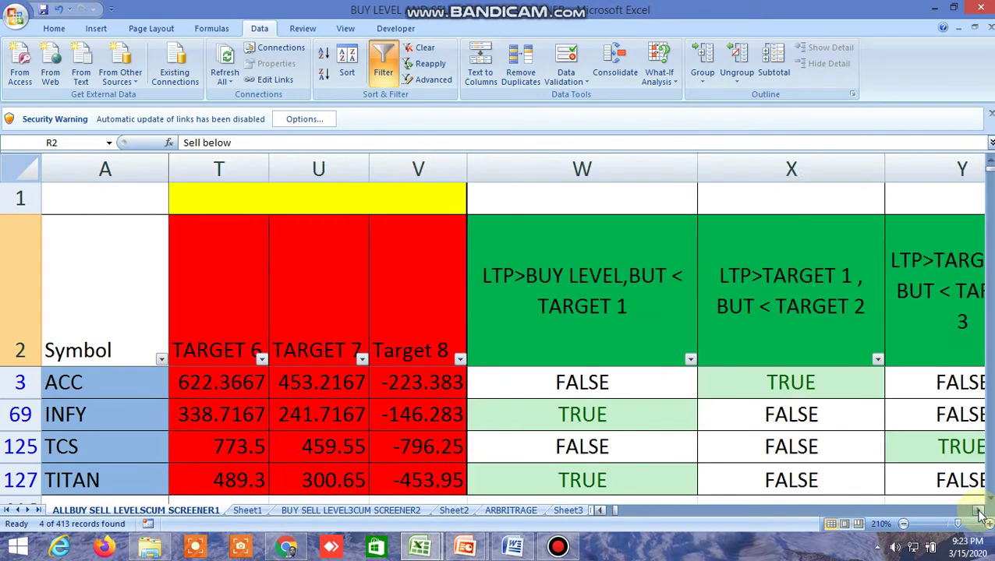
click(979, 514)
click(979, 513)
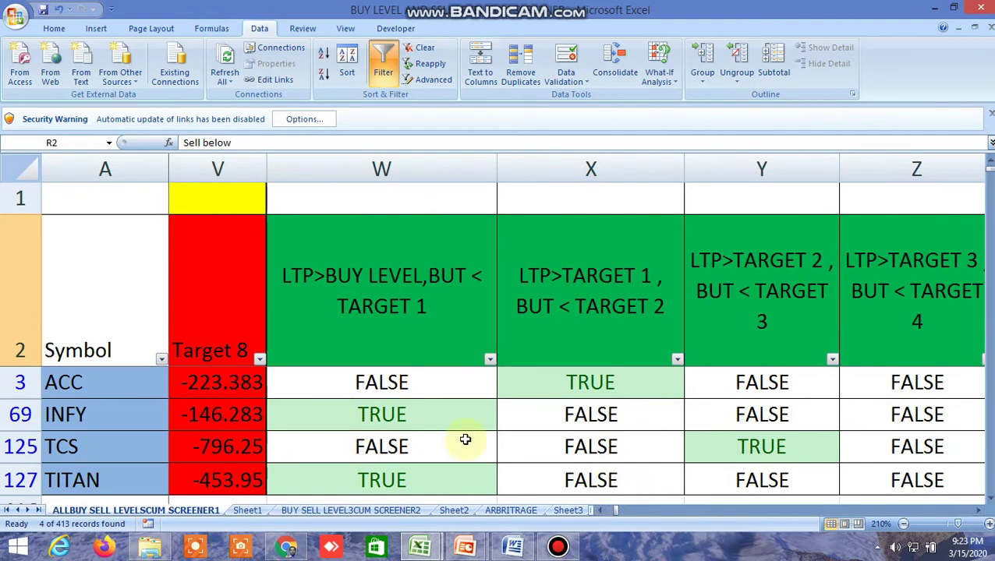
Review the levels 1 section again, from the sell targets back to BUY ABOVE and buy targets 1 to 3.
click(601, 511)
click(601, 511)
click(601, 512)
click(601, 511)
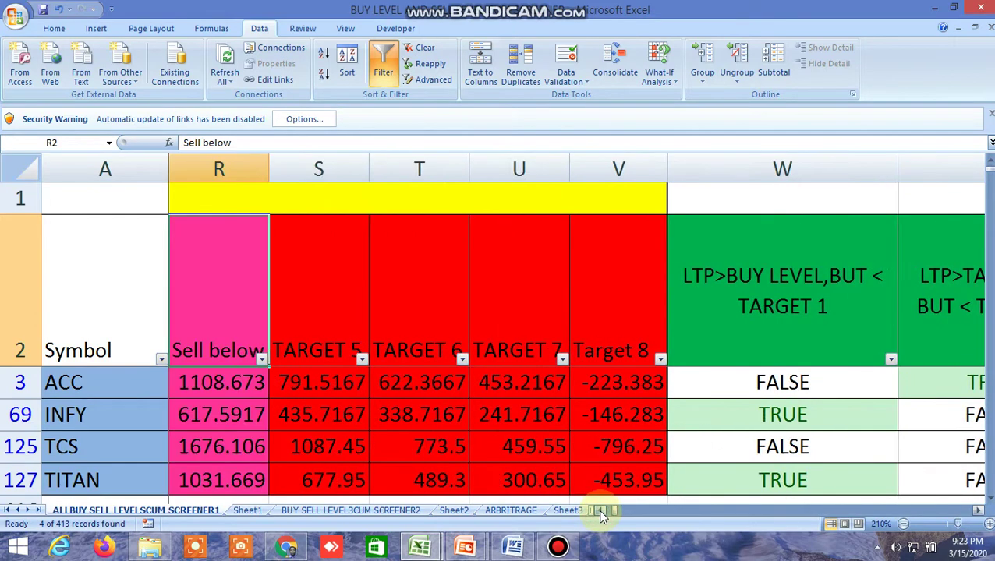
click(601, 511)
click(601, 511)
click(601, 512)
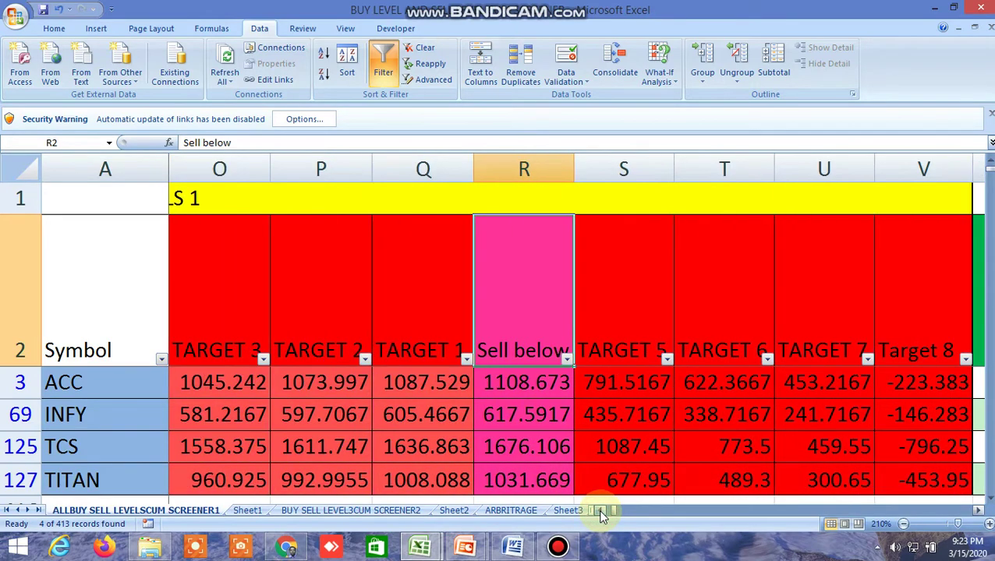
click(601, 512)
click(601, 511)
click(601, 511)
click(601, 511)
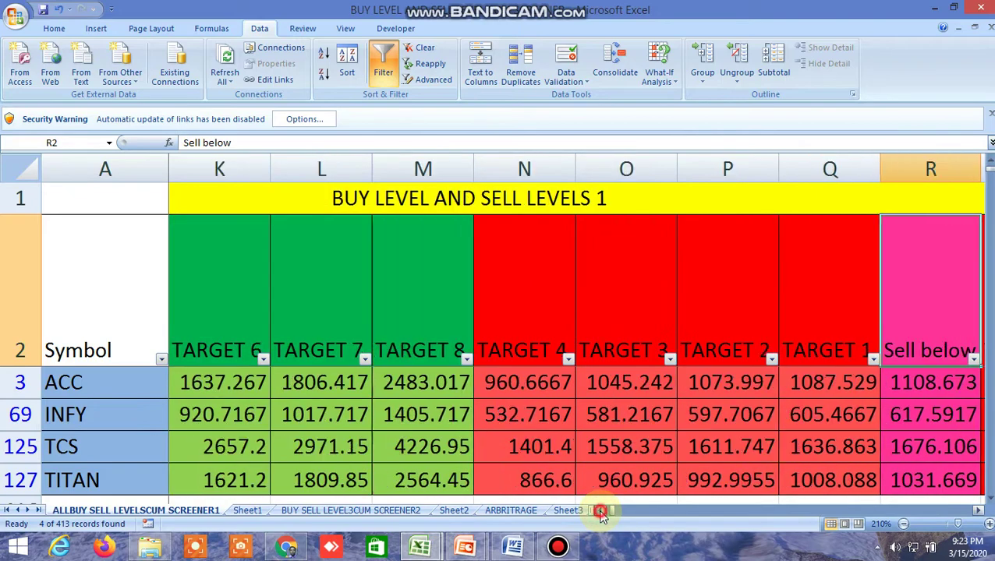
click(601, 511)
click(601, 511)
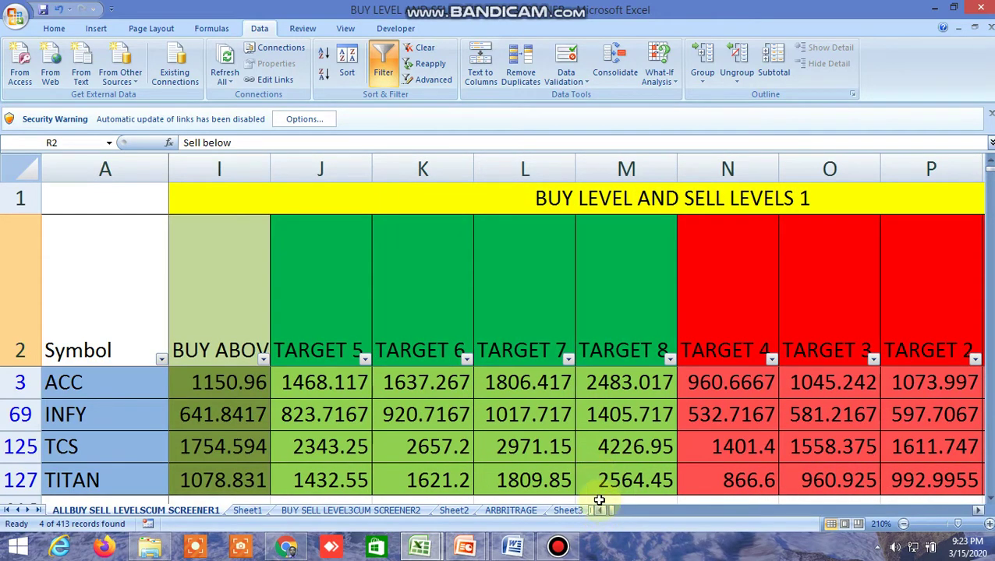
click(601, 511)
click(601, 512)
click(601, 512)
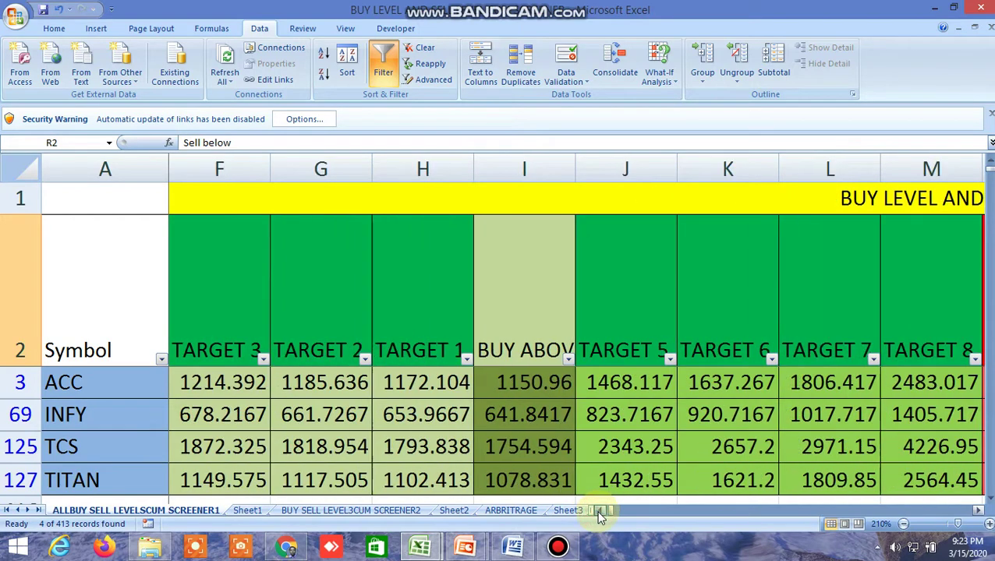
Examine the buy targets, SELL BELOW and sell target columns in the BUY LEVEL AND SELL LEVELS 2 section.
click(978, 511)
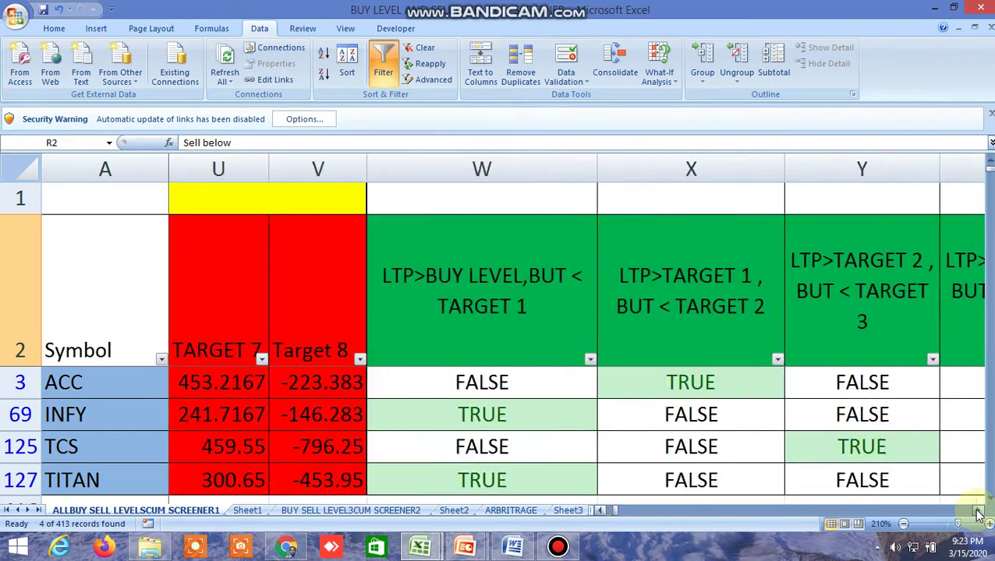
click(979, 511)
click(978, 512)
click(978, 511)
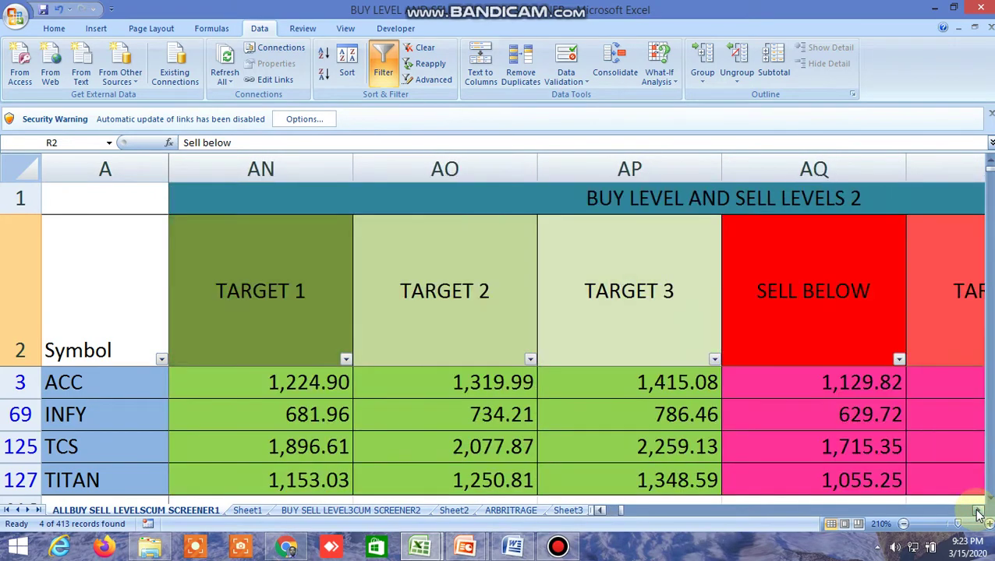
click(979, 511)
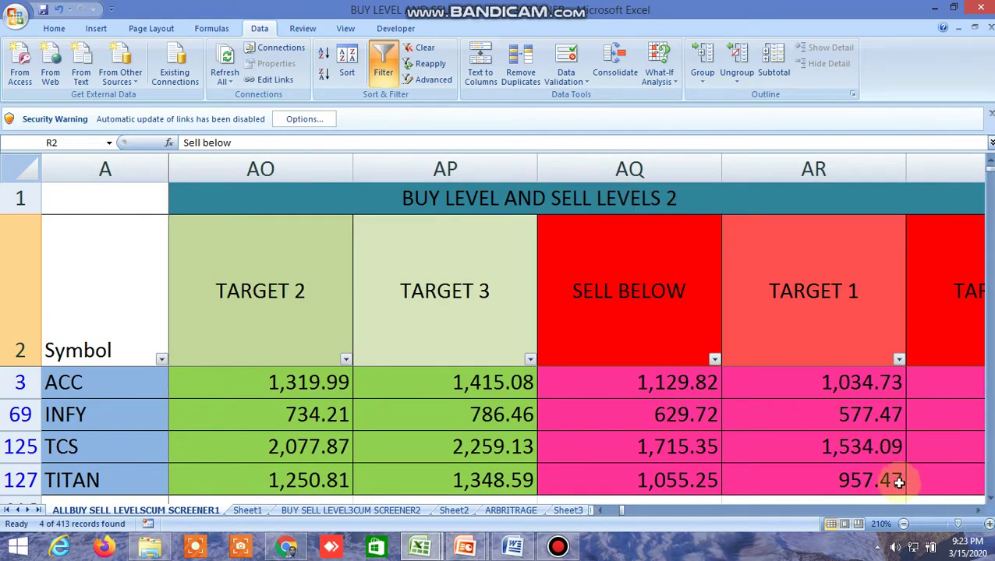
Look through the volatility, delivery percentage, typical price, moving average, NORMDIST and EMA 5-8-13 CROSSOVER columns.
click(979, 512)
click(979, 511)
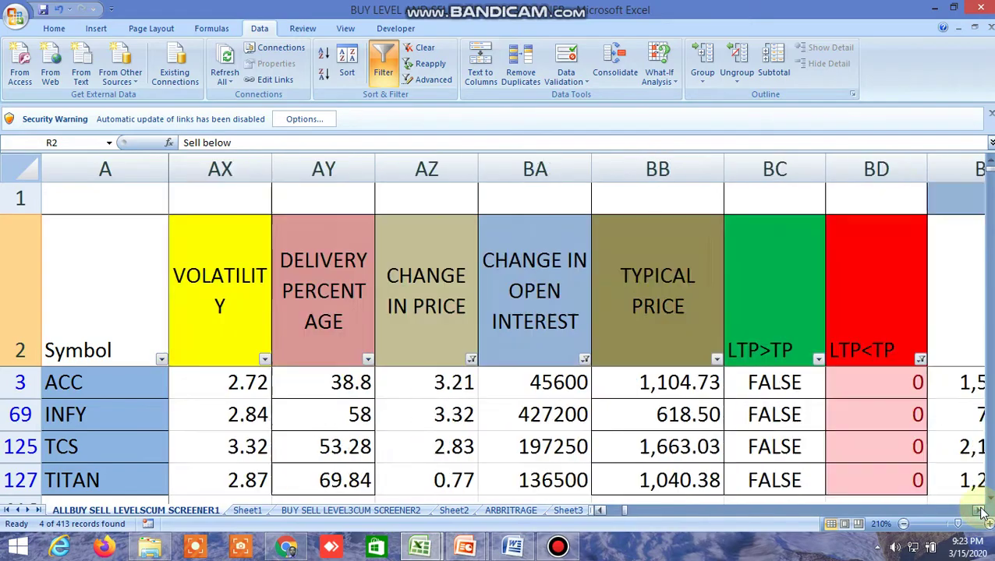
click(979, 512)
click(979, 511)
click(980, 512)
click(979, 512)
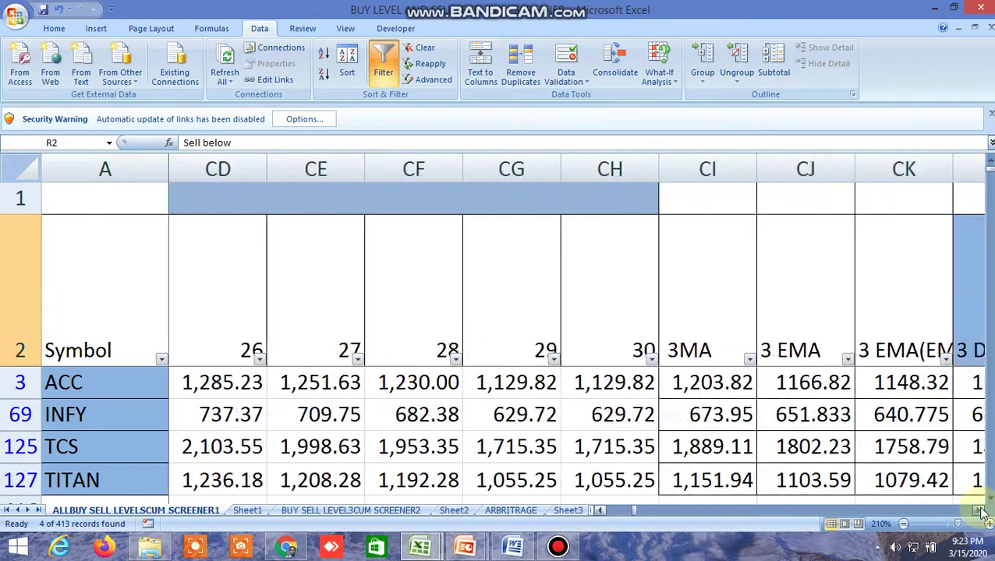
click(979, 512)
click(979, 512)
click(979, 512)
click(980, 511)
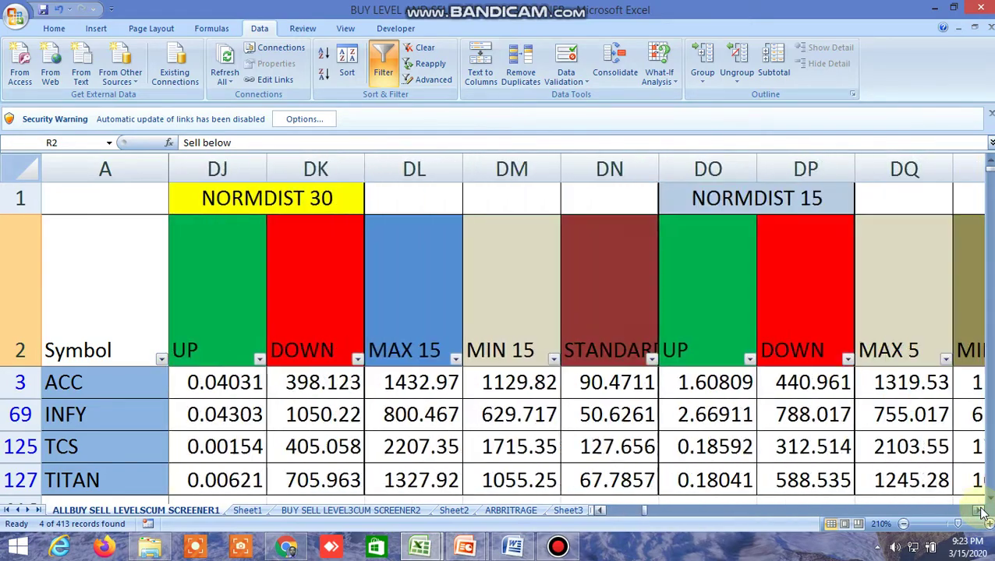
click(979, 511)
click(979, 511)
click(979, 512)
click(979, 512)
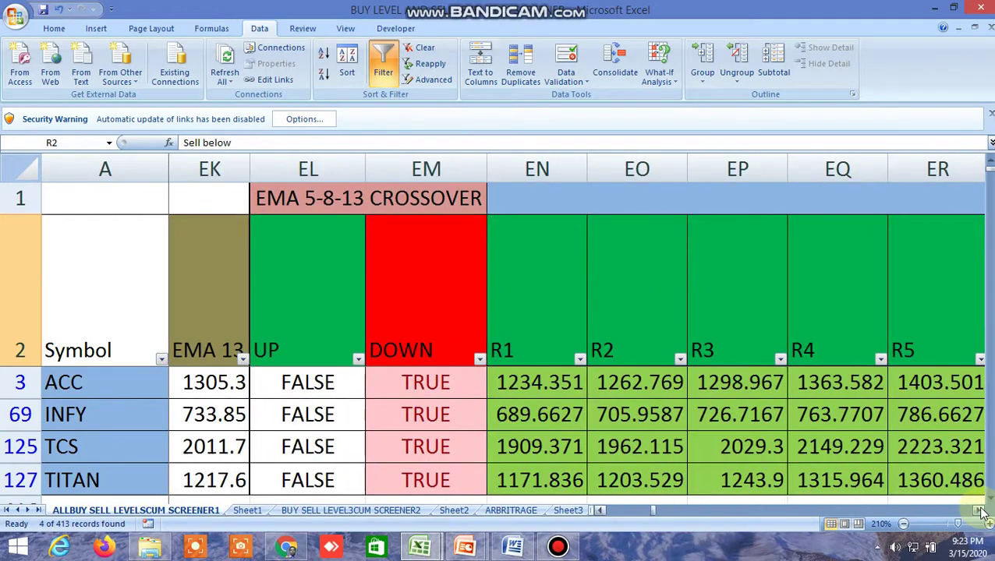
Examine the R1 to R7 columns in the BUY LEVEL AND SELL LEVELS 3 section and select the S1 header.
click(980, 511)
click(980, 512)
click(979, 511)
click(979, 512)
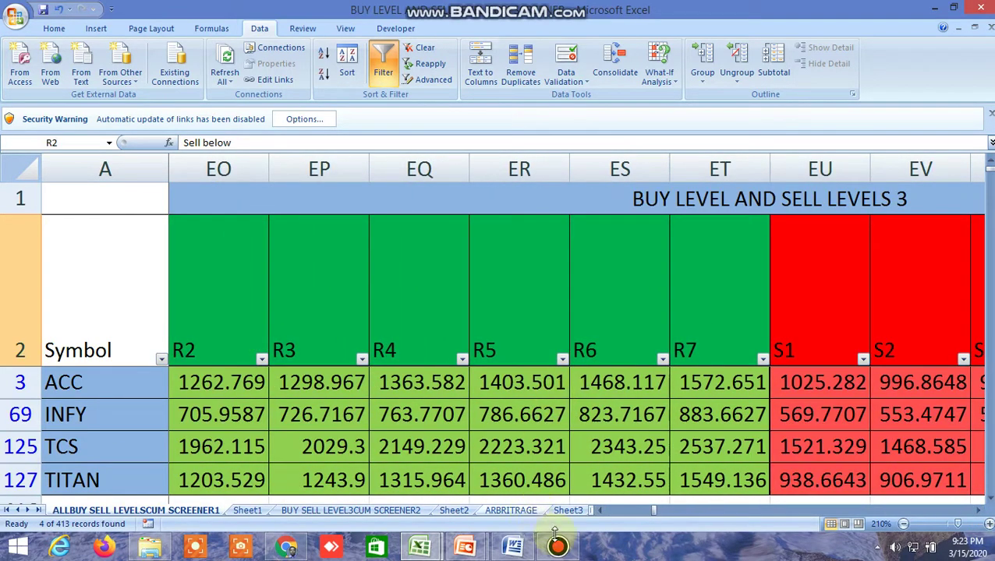
click(606, 511)
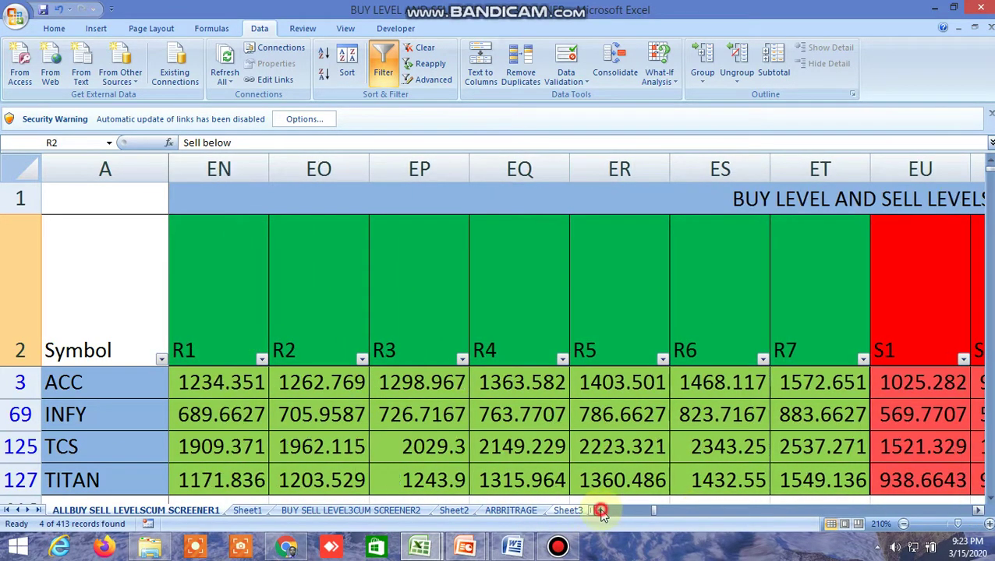
click(979, 512)
click(979, 511)
click(980, 512)
click(979, 512)
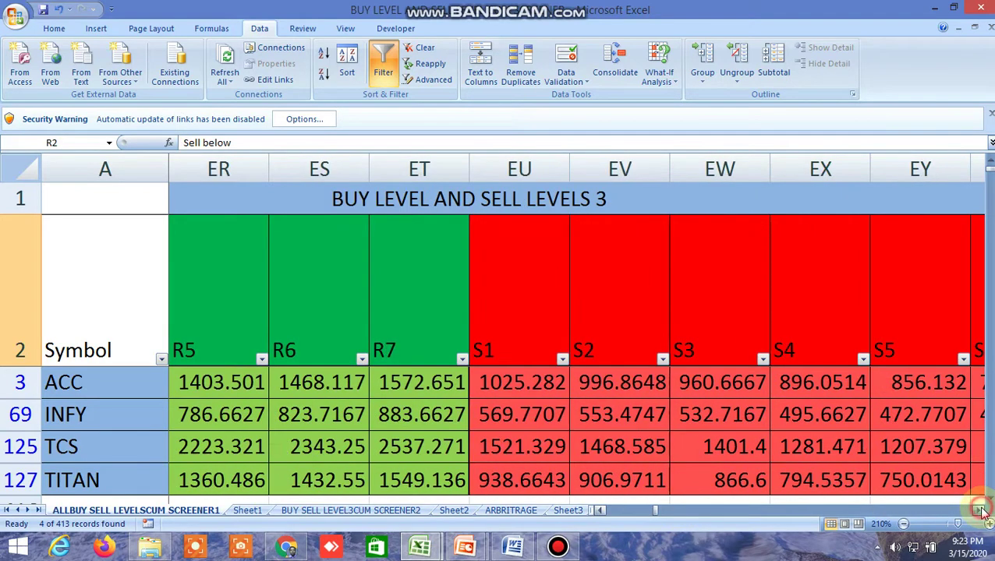
click(516, 293)
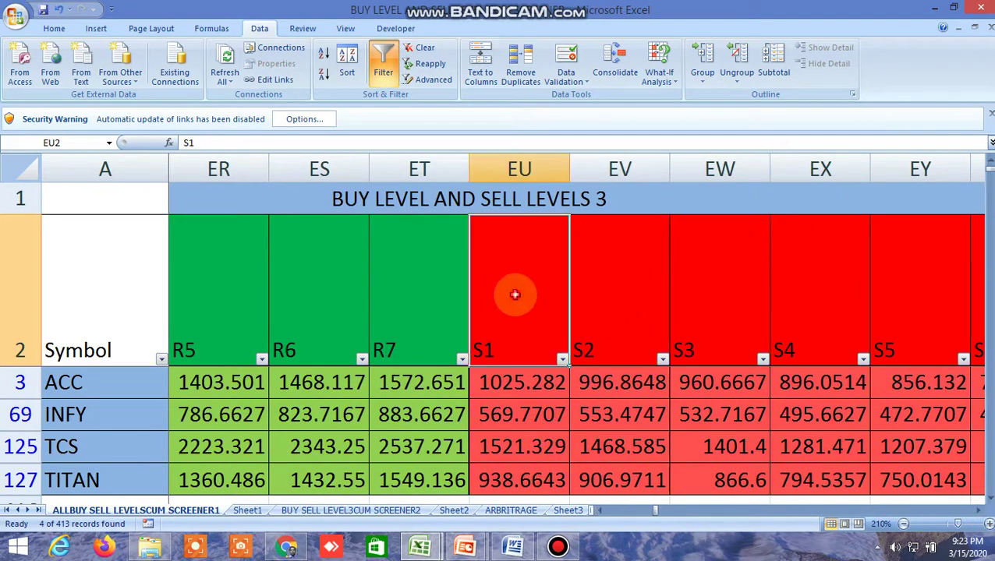
Inspect the S1 to S7 columns of the levels 3 section and the adjoining PIVOT POINT levels.
click(979, 511)
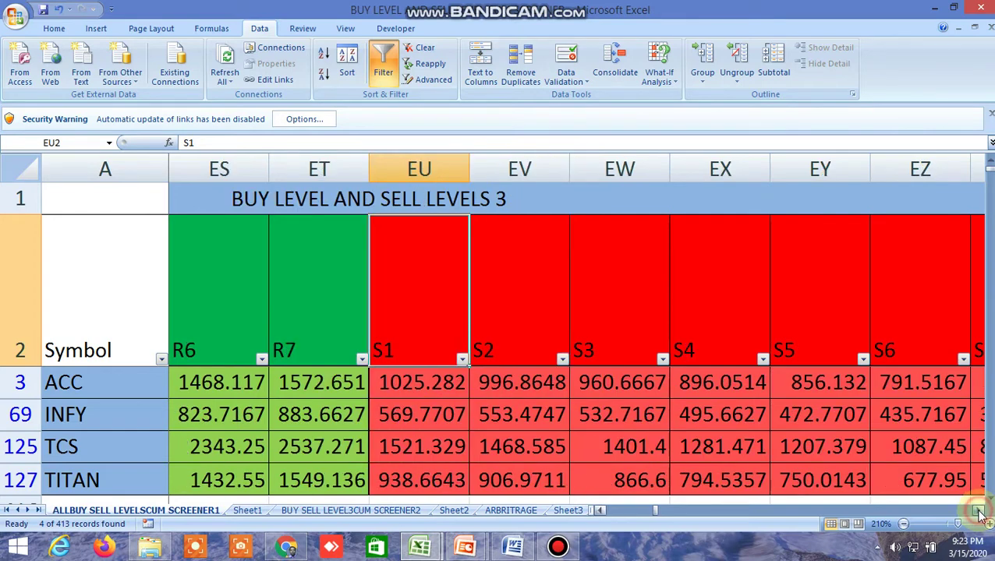
click(980, 512)
click(979, 511)
click(980, 512)
click(979, 512)
click(979, 511)
click(979, 512)
click(979, 512)
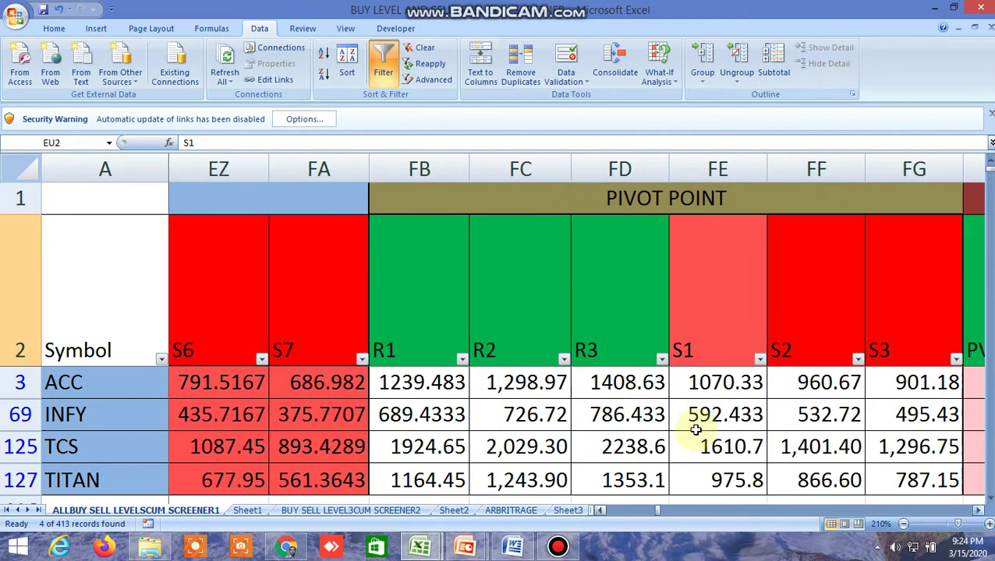
Examine the RESISTANCE columns starting at 12.5 and the red degree columns up to 360 for the filtered stocks.
drag(979, 511, 979, 512)
click(979, 512)
click(601, 510)
drag(600, 511, 600, 510)
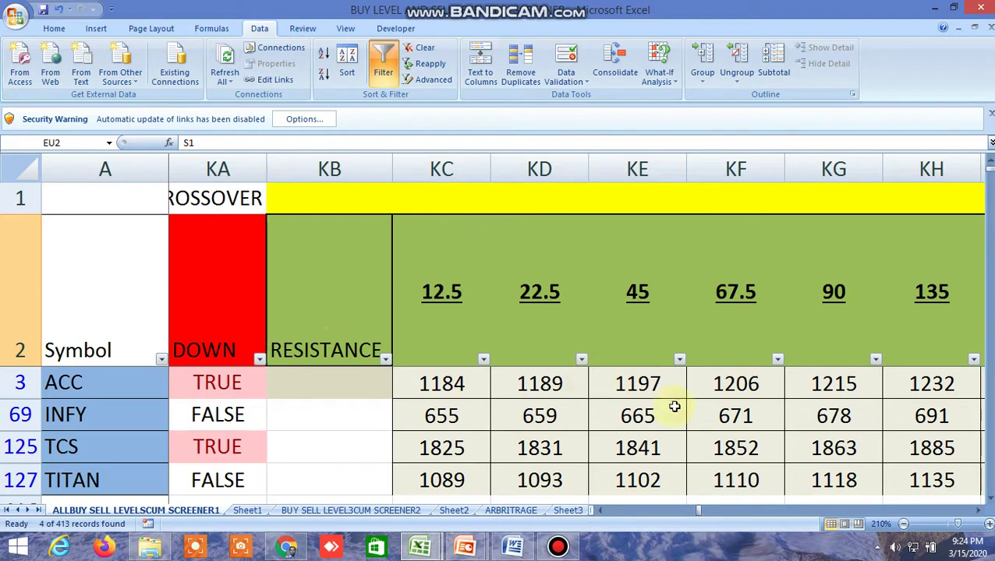
click(442, 325)
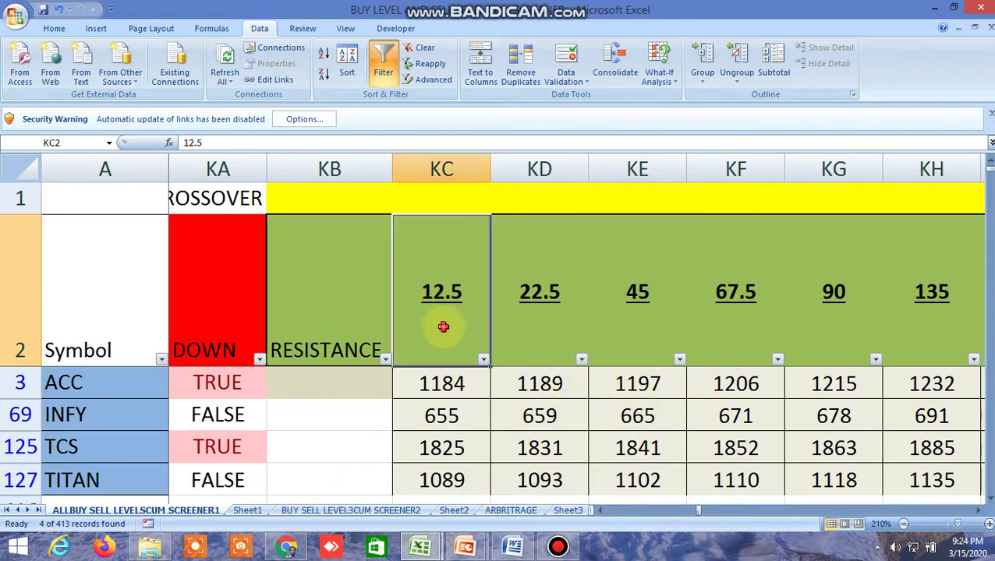
click(439, 382)
click(306, 390)
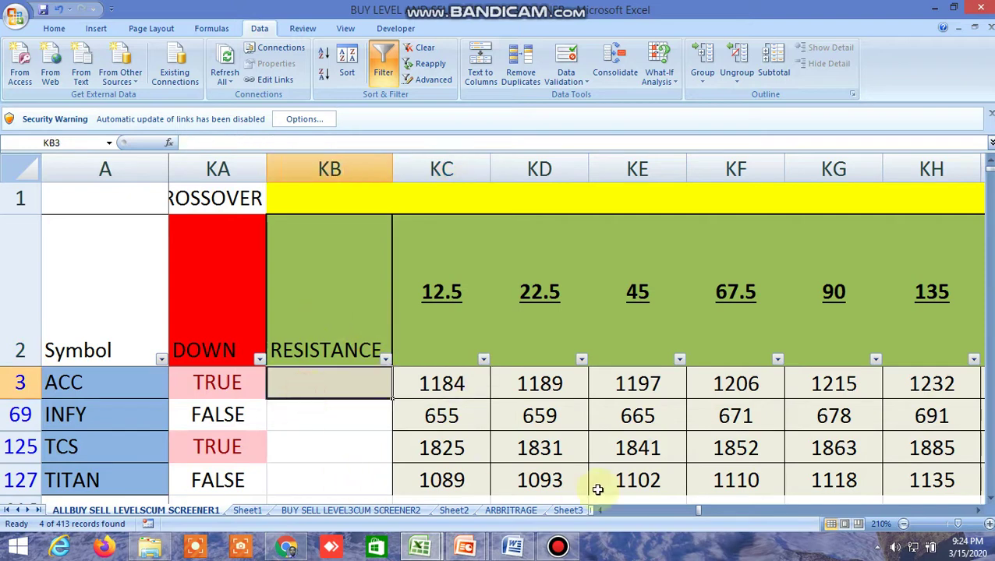
drag(974, 512, 975, 512)
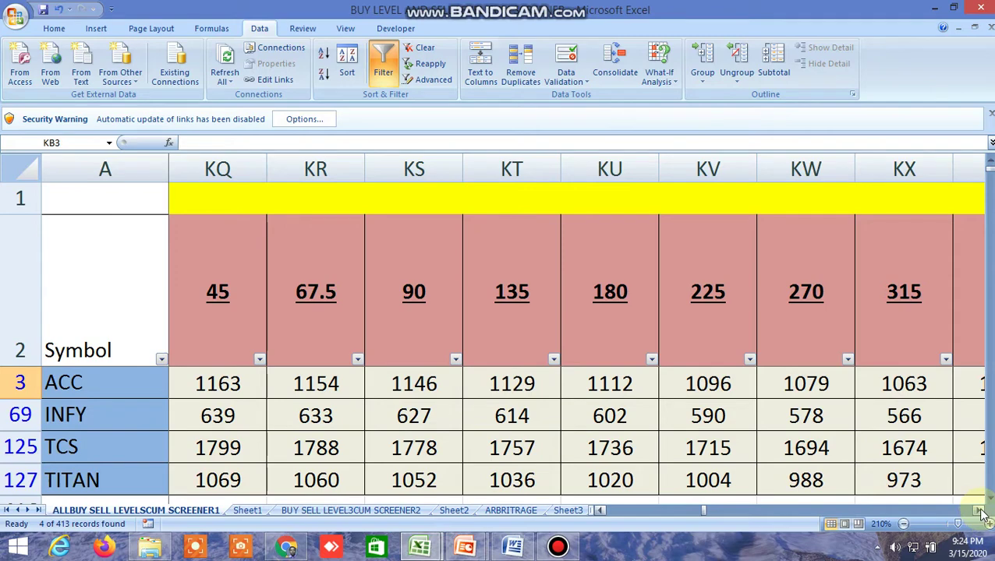
drag(981, 513, 981, 513)
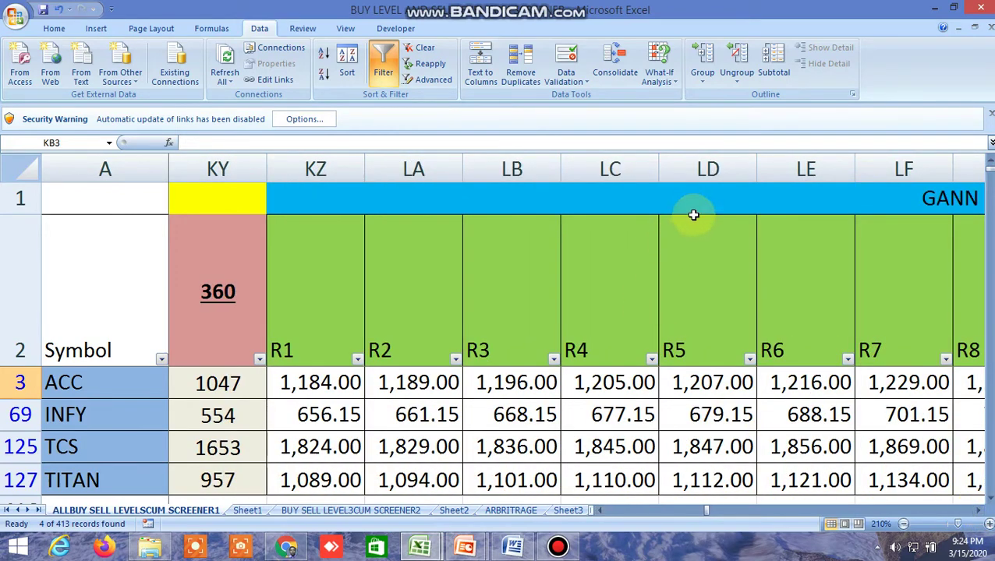
Review the Gann Square resistance levels and the MURREY'S MATHEMATICAL LEVEL CALCULATION columns.
click(979, 512)
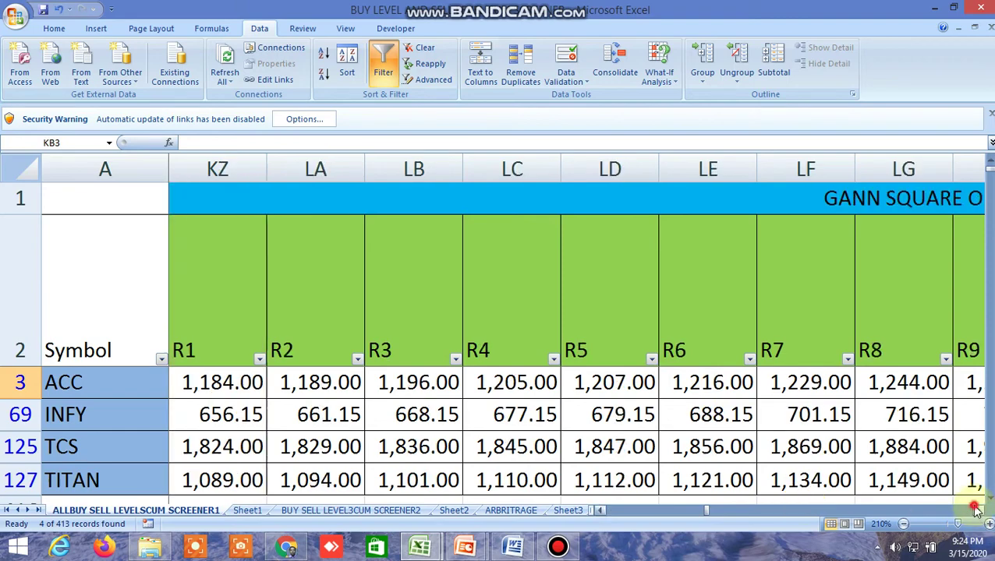
click(979, 512)
drag(978, 512, 979, 511)
click(979, 512)
click(978, 510)
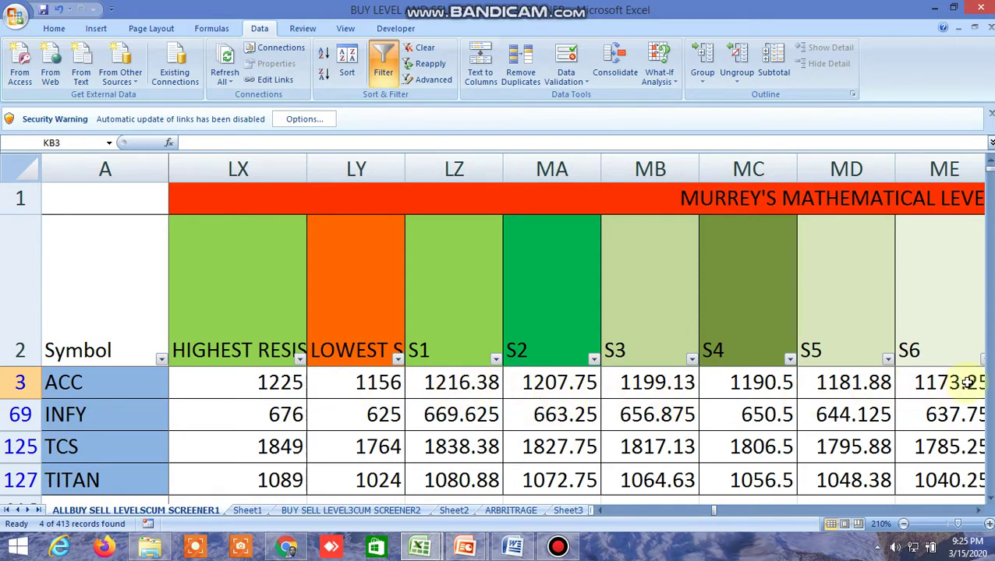
click(980, 511)
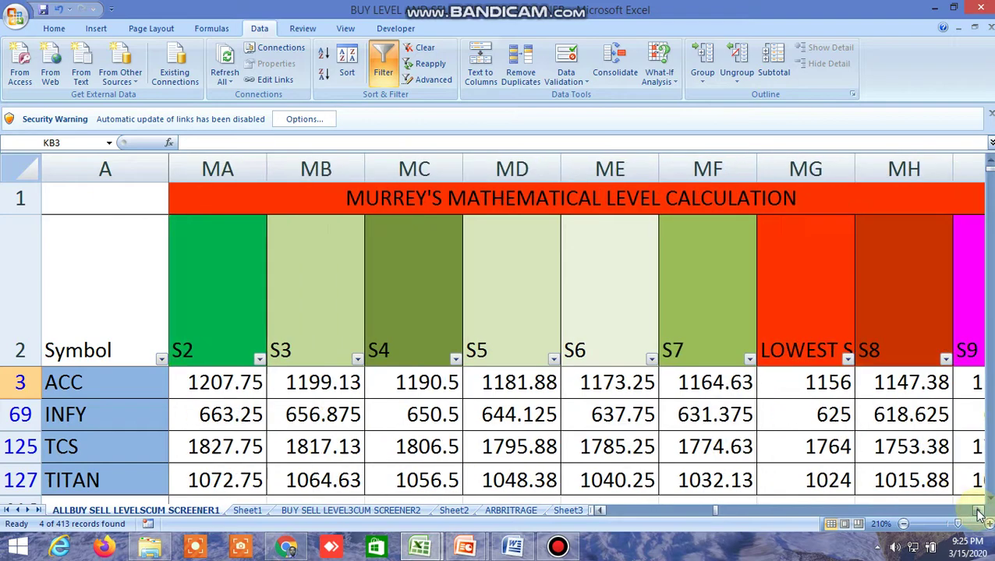
Examine the Gann angle range columns and the TIME TO REVERSE W.R.T GUN SUPPORT RESISTANCE IN HOURS formulas for ACC, TITAN and TCS.
drag(980, 512, 980, 515)
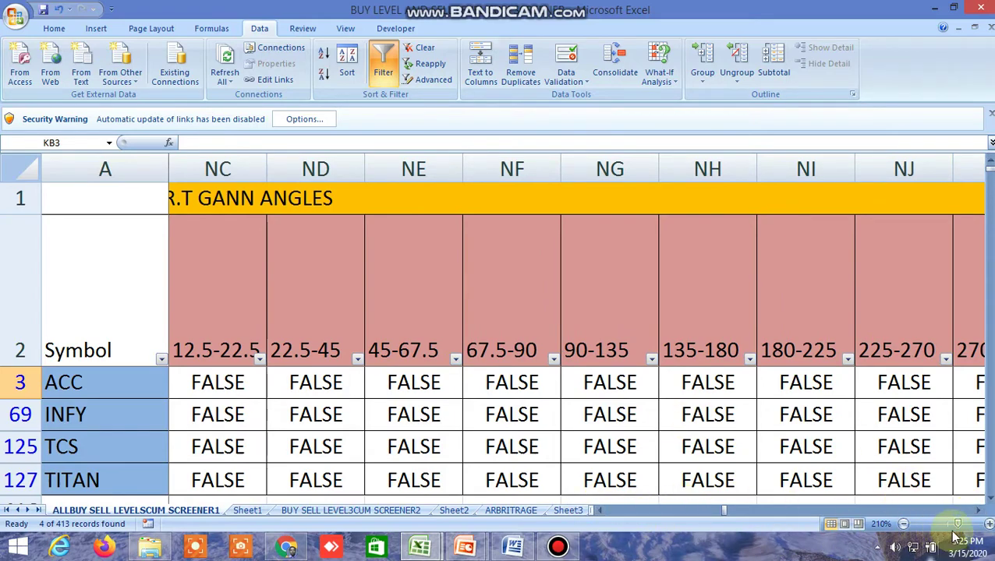
drag(980, 514, 980, 514)
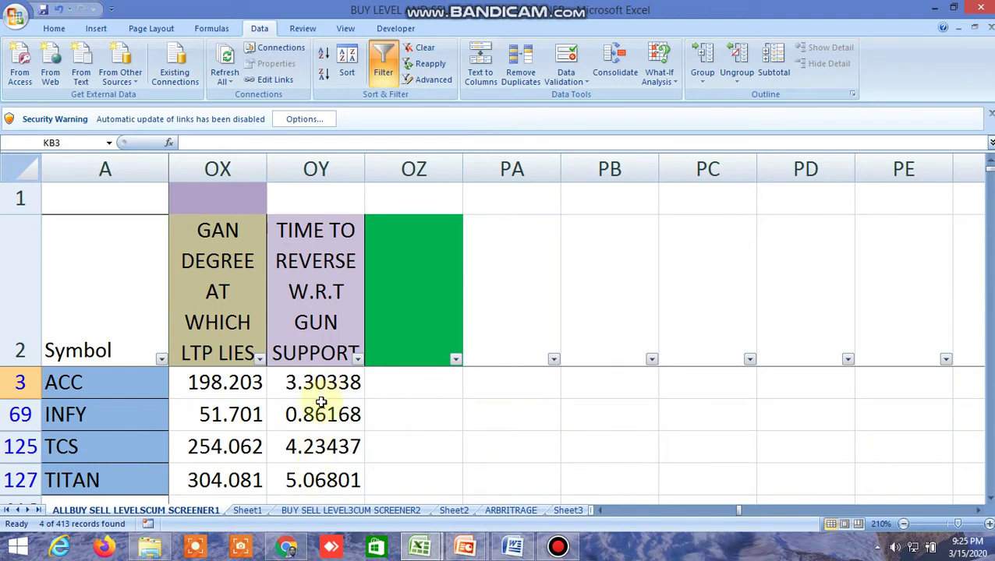
click(319, 325)
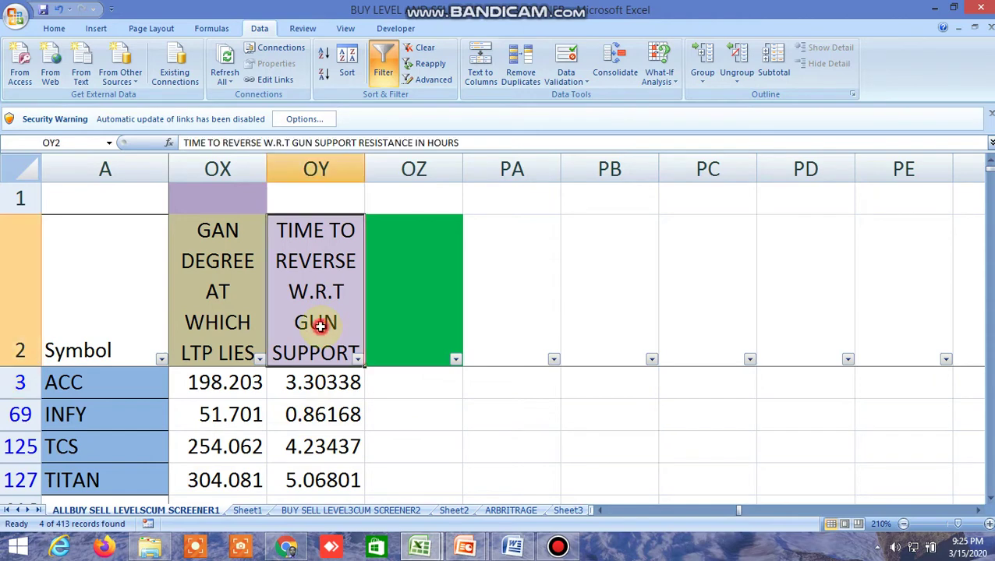
click(328, 382)
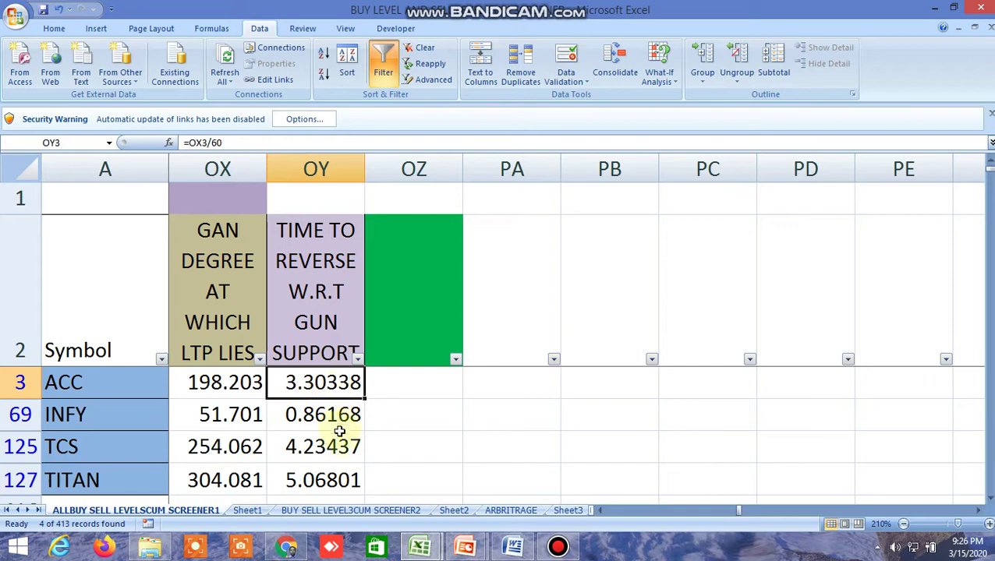
click(332, 480)
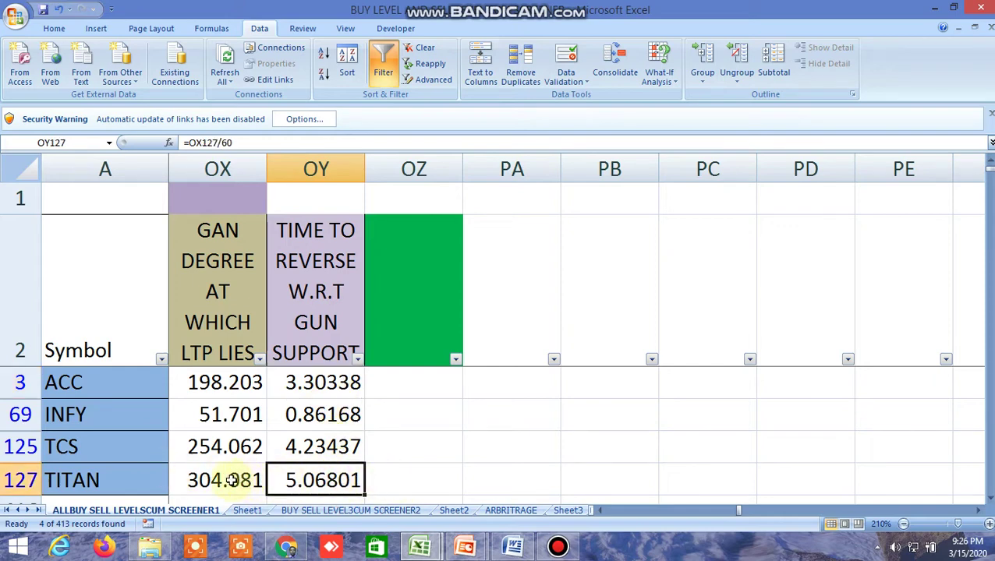
click(309, 450)
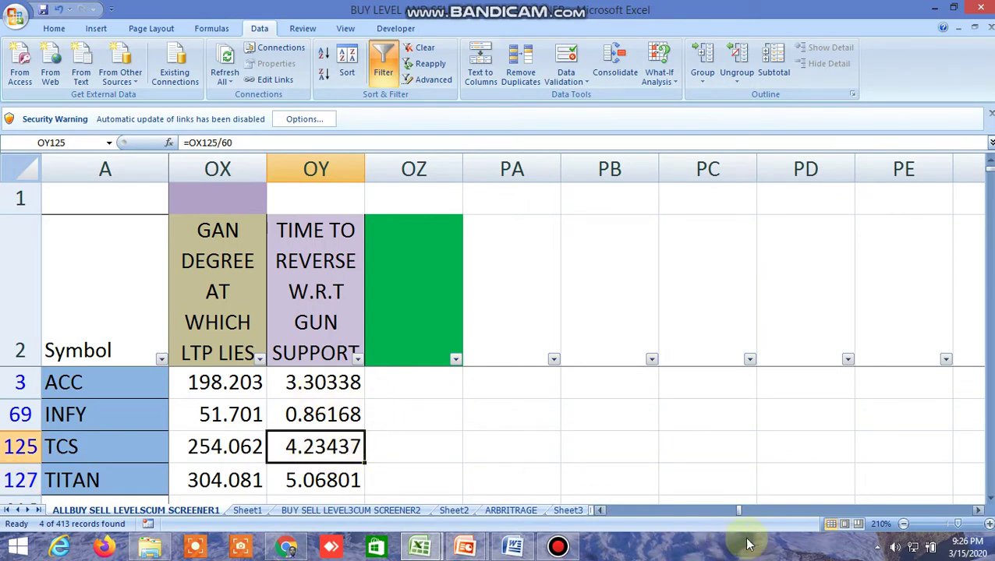
Turn off filtering on the screener table and go to the futures and index rows under NIFTY & BANKNIFTY.
drag(739, 513, 600, 516)
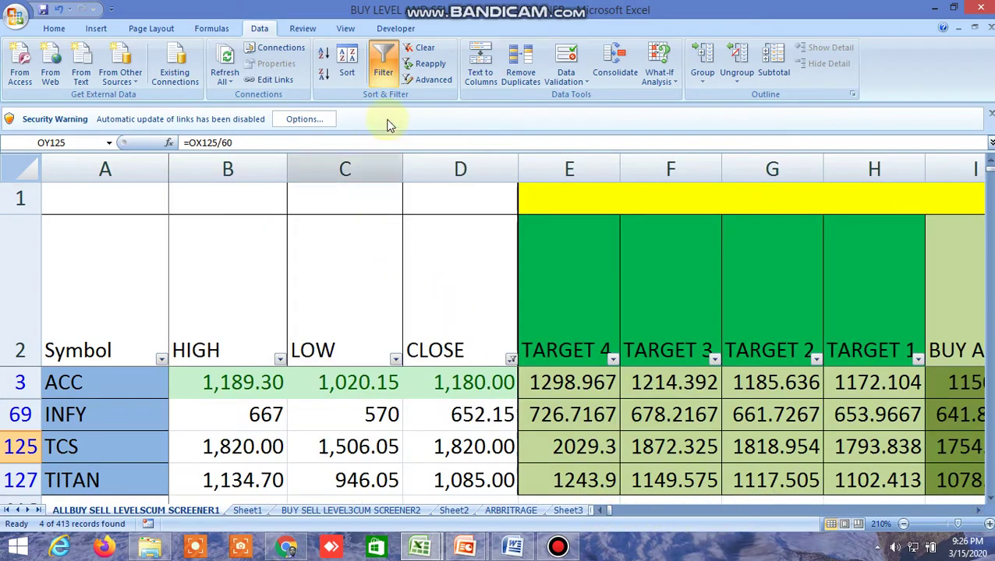
click(394, 78)
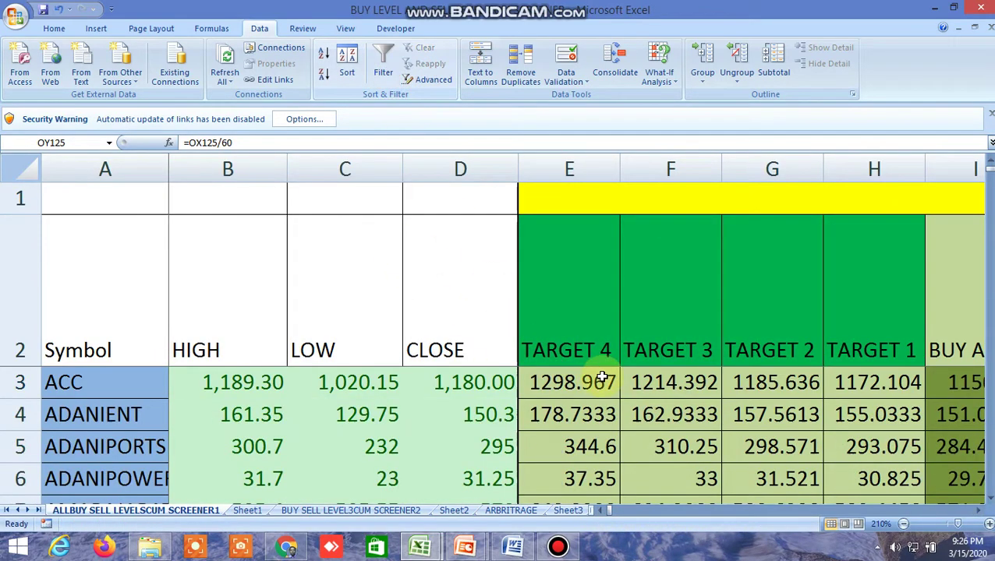
scroll(783, 459, down, 20)
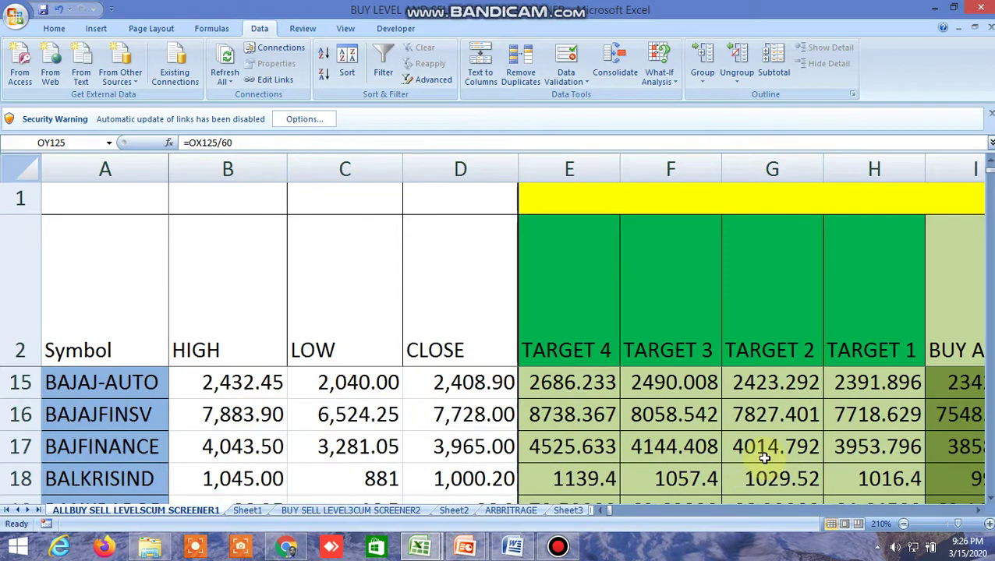
scroll(764, 458, down, 20)
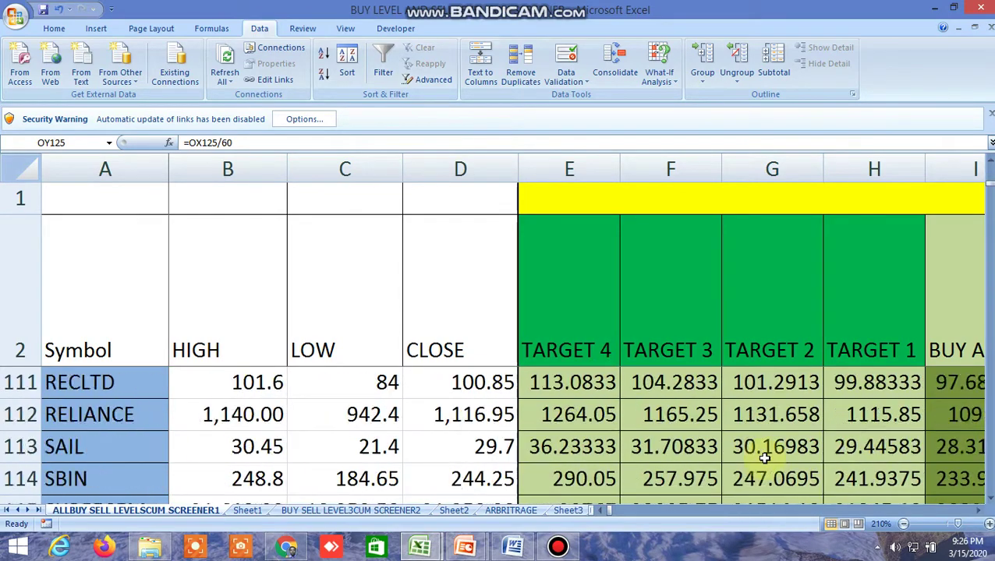
scroll(764, 459, up, 3)
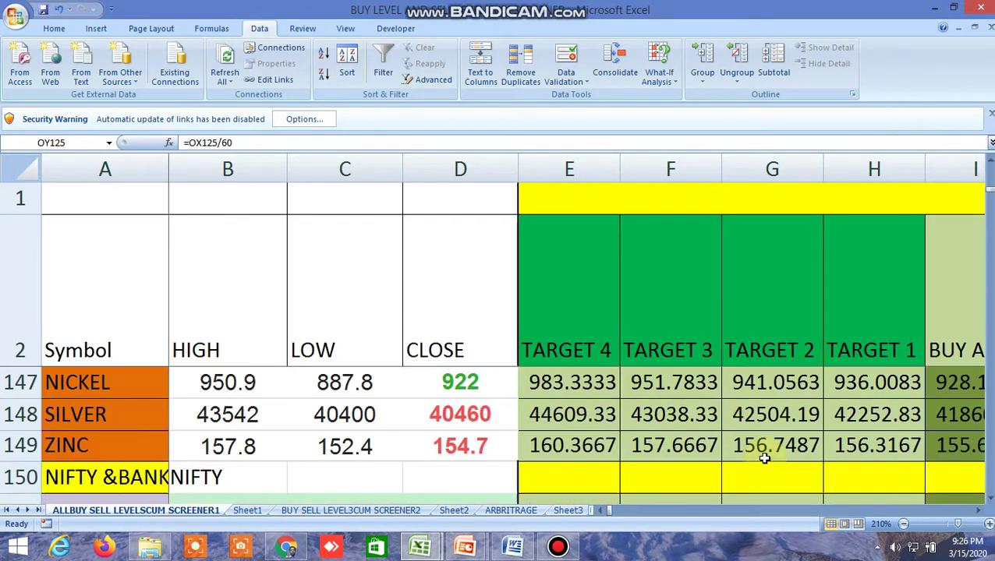
scroll(764, 459, down, 1)
scroll(764, 458, down, 1)
scroll(764, 459, up, 1)
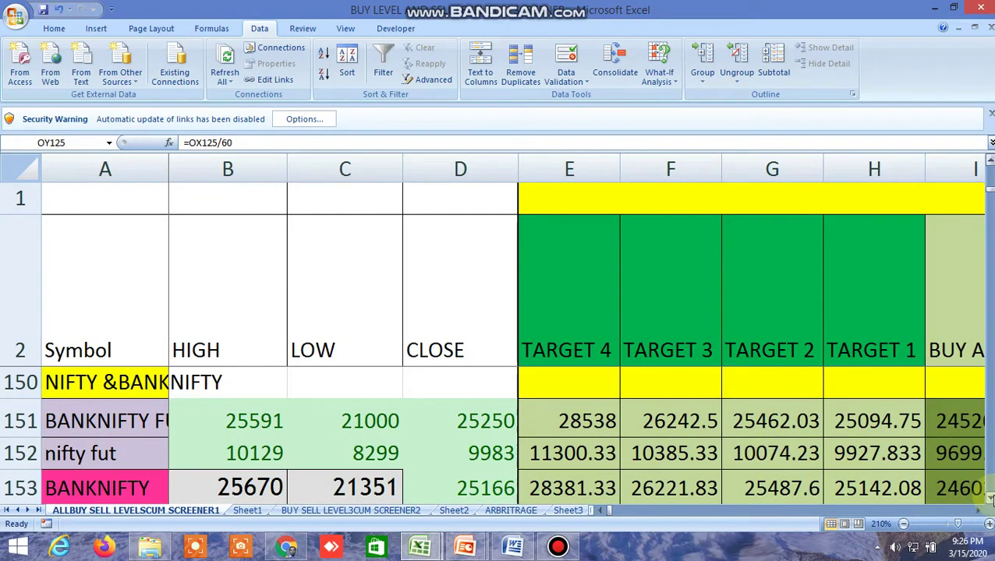
click(990, 499)
Widen the S2 and S3 columns of the PIVOT POINT section so the BANKNIFTY values fit.
click(981, 510)
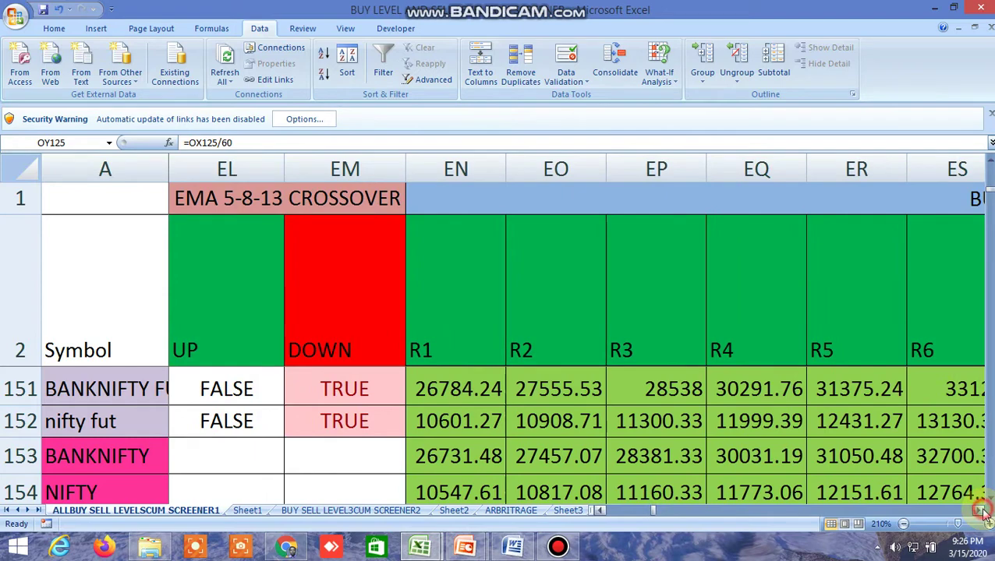
click(981, 511)
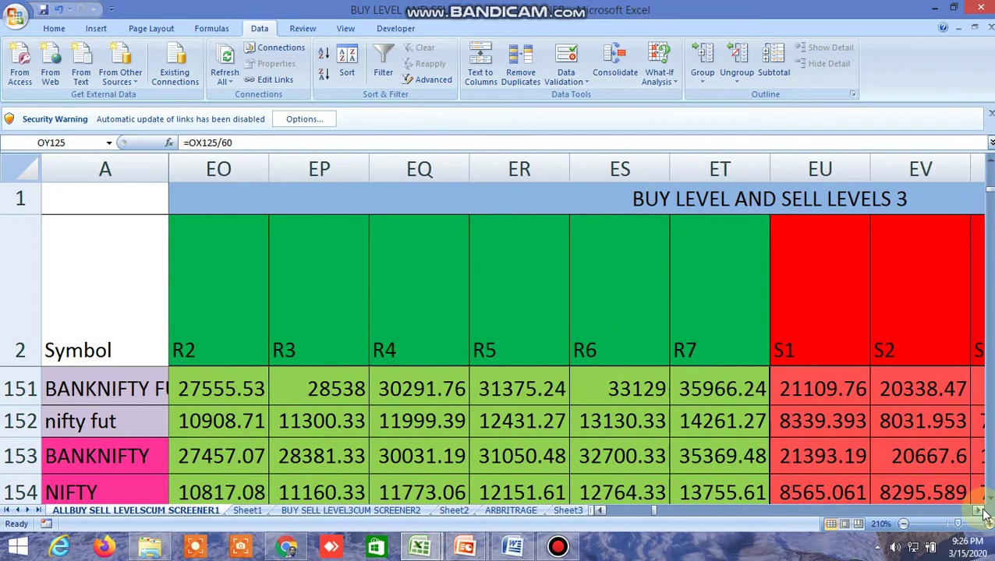
click(982, 511)
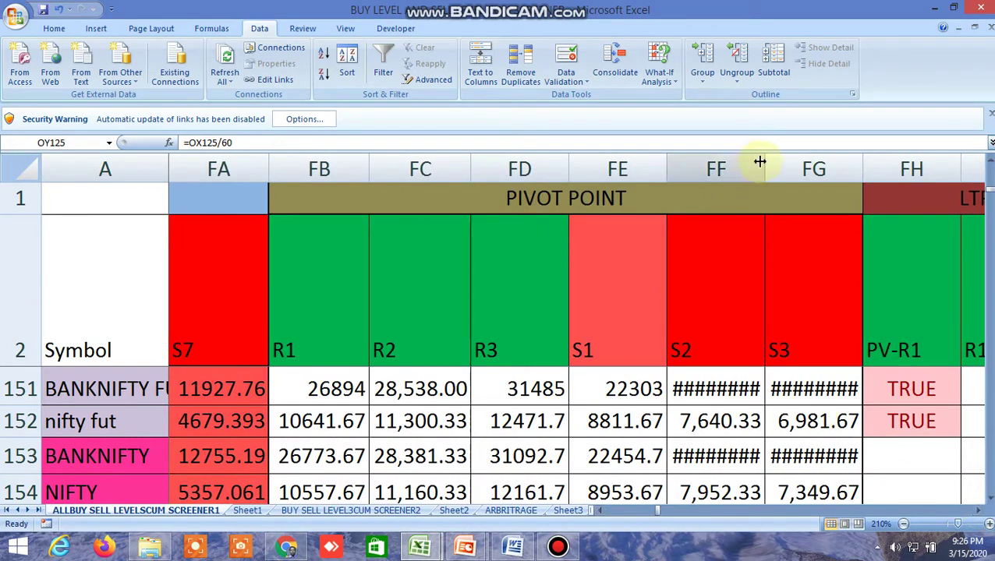
drag(764, 161, 774, 164)
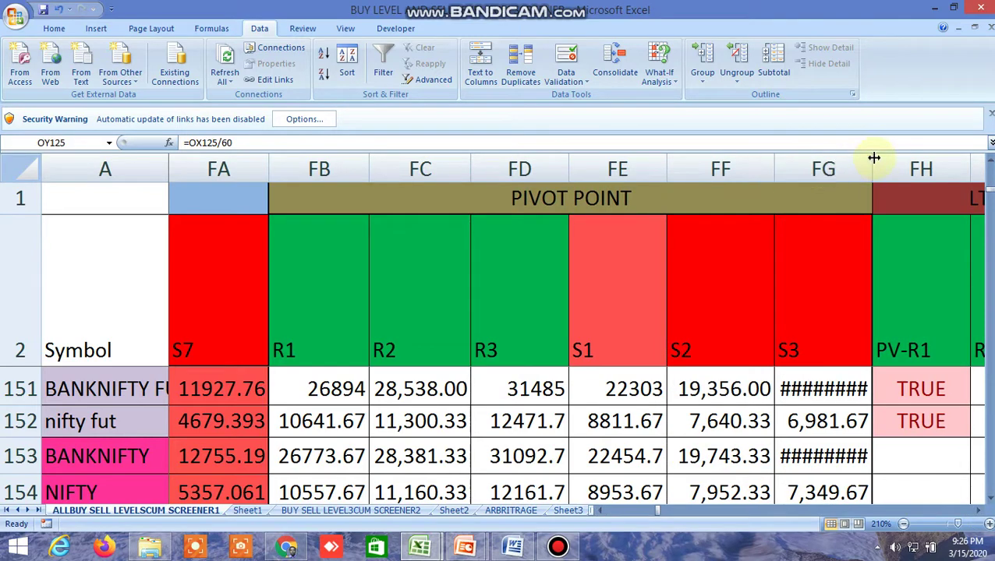
drag(874, 158, 887, 159)
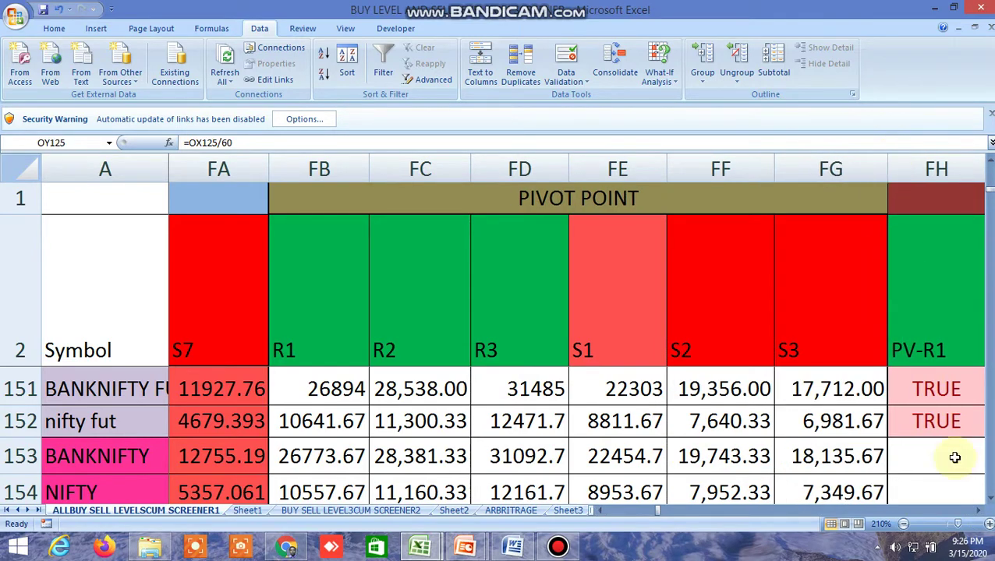
Compare the LTP VS RESISTANCE SUPPORT PIVOT POINT flags with the PIVOT POINT levels for the index rows.
click(980, 514)
click(980, 515)
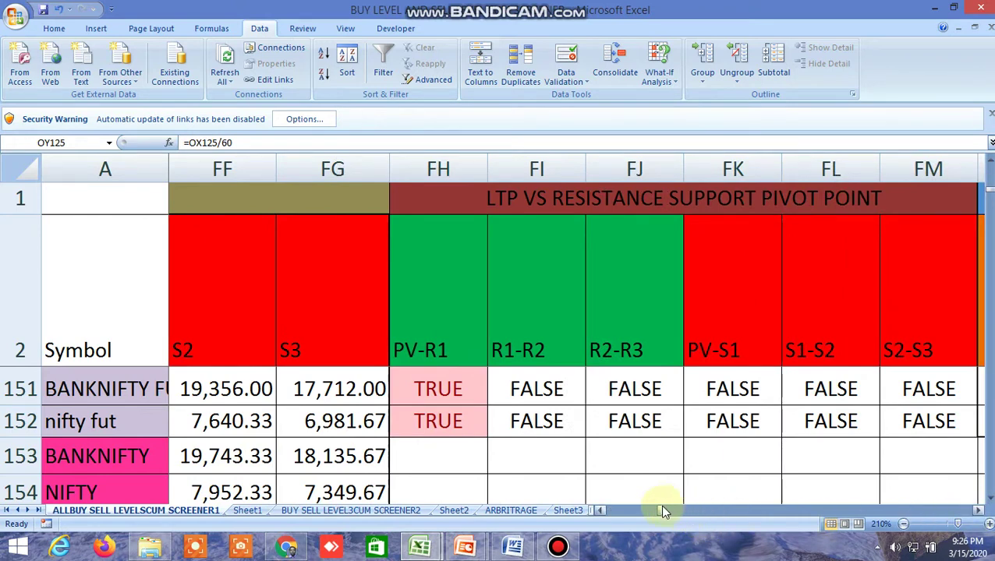
click(599, 511)
click(599, 511)
click(599, 511)
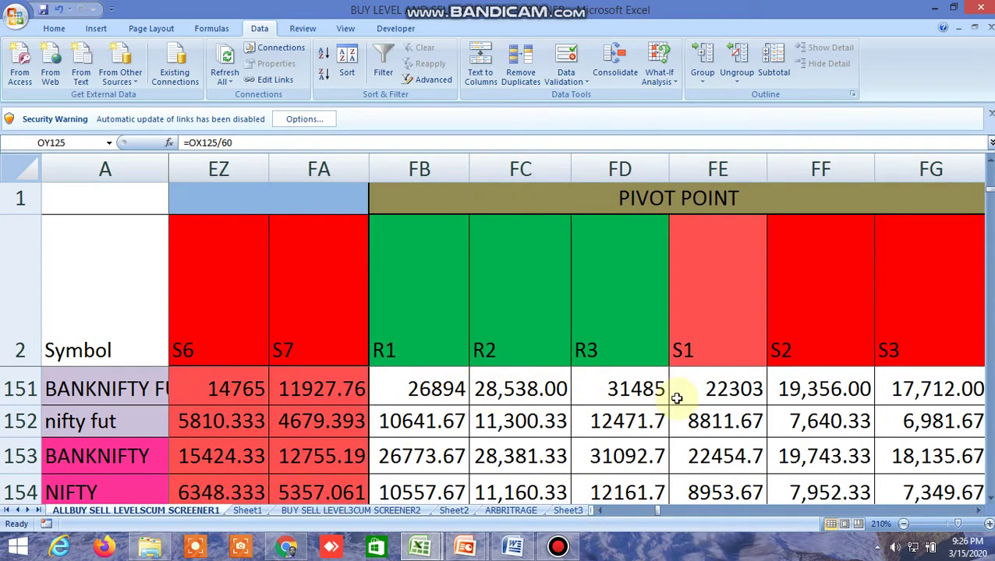
Review the price channel and later indicator columns for the index rows, and select the RESISTANCE header before the degree columns.
click(979, 512)
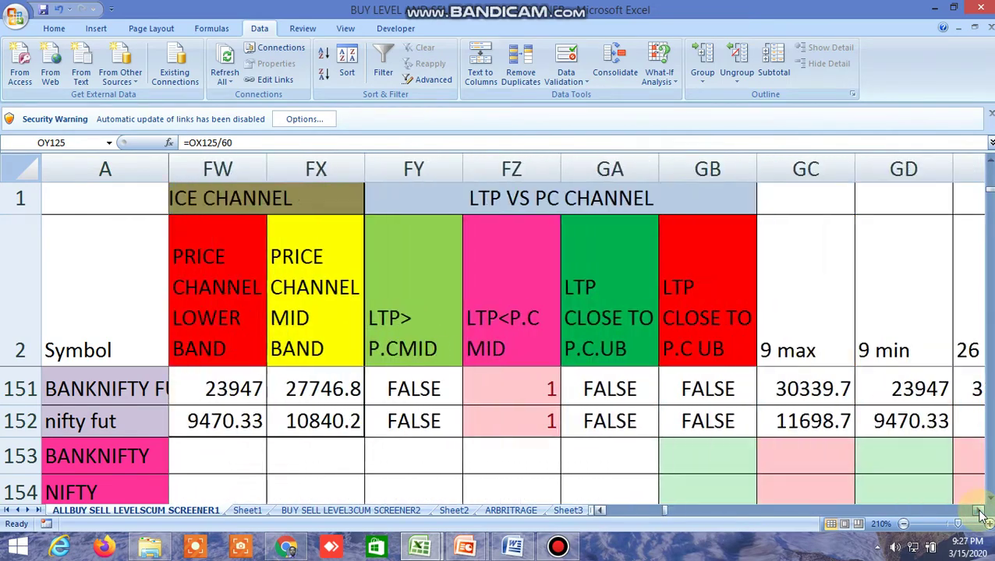
drag(979, 511, 982, 514)
click(599, 512)
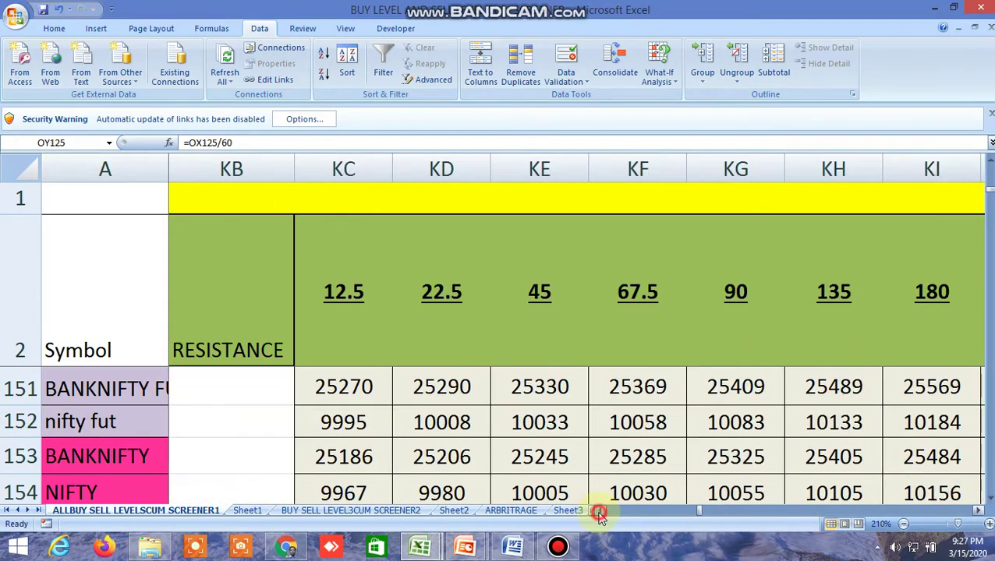
click(597, 512)
click(321, 311)
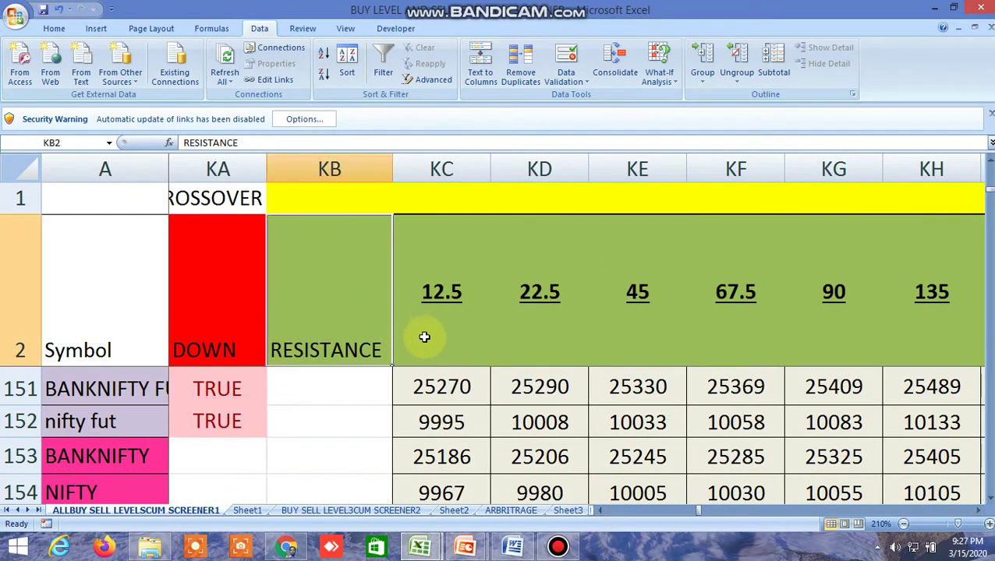
Widen the R1 and R4 columns of the Gann Square section so the index values fit.
drag(979, 513, 979, 517)
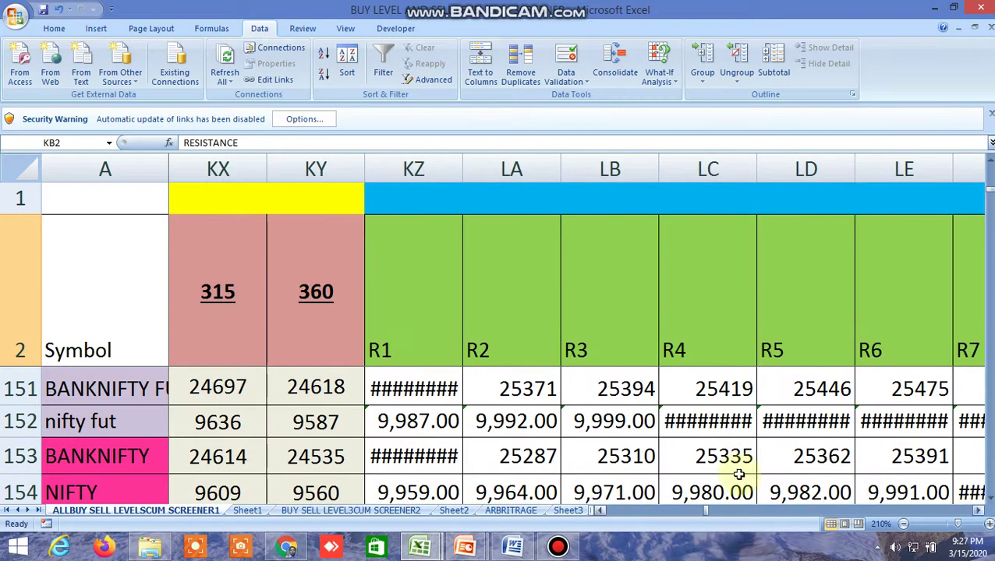
drag(462, 170, 483, 170)
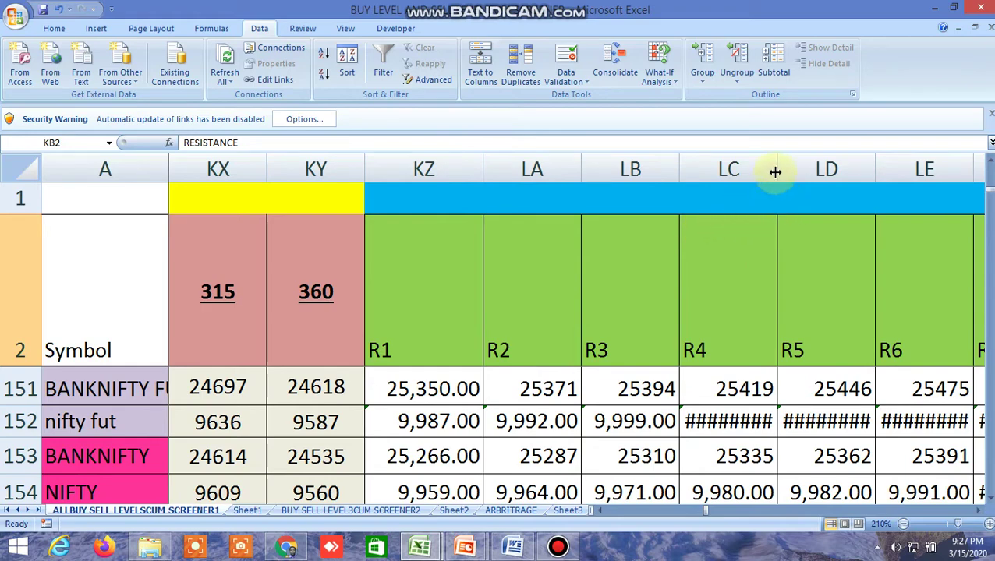
drag(775, 171, 787, 171)
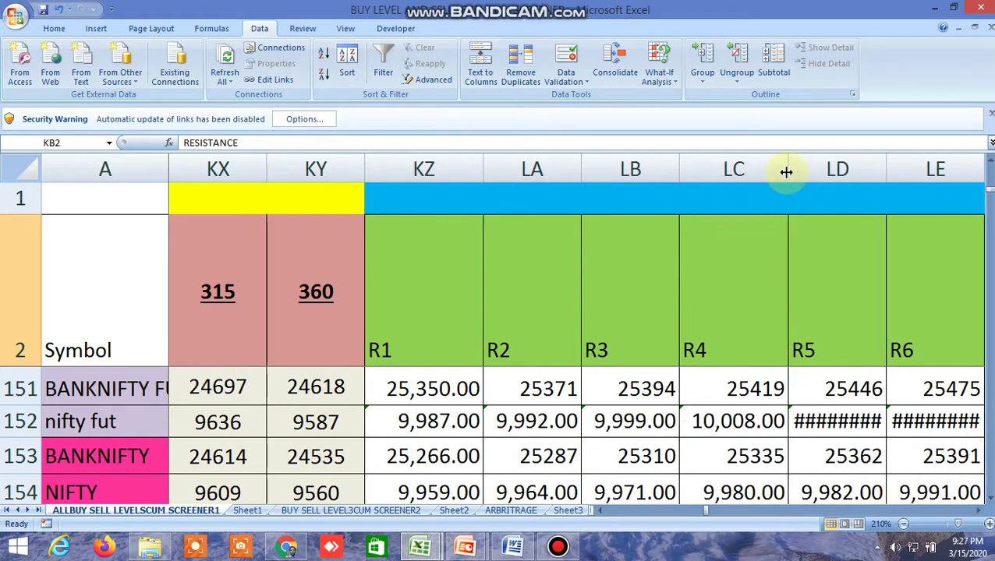
Widen the R5, R6 and R7 columns of the GANN SQUARE OF 9 section to fit the nifty fut values.
click(980, 515)
click(980, 515)
click(980, 515)
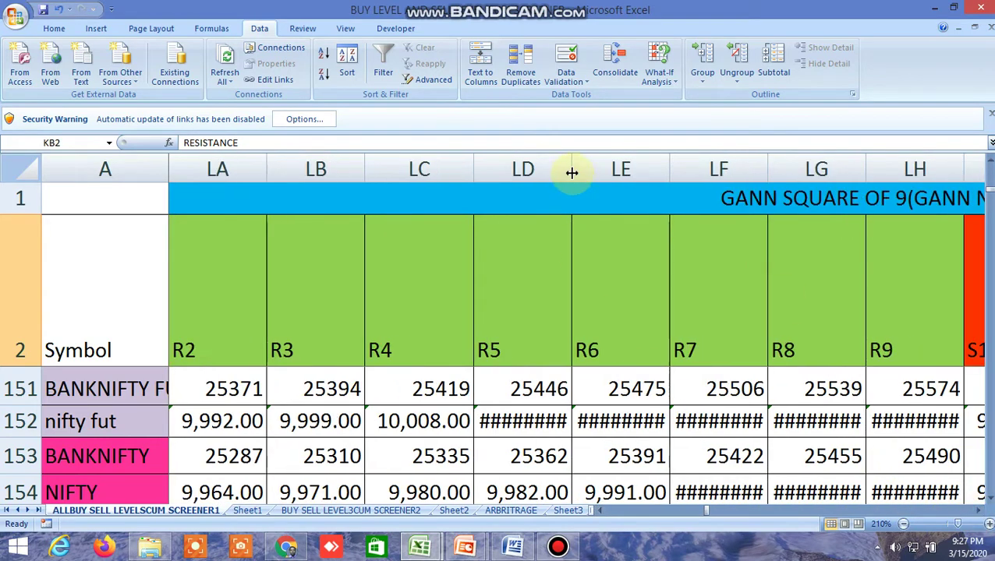
drag(573, 169, 578, 169)
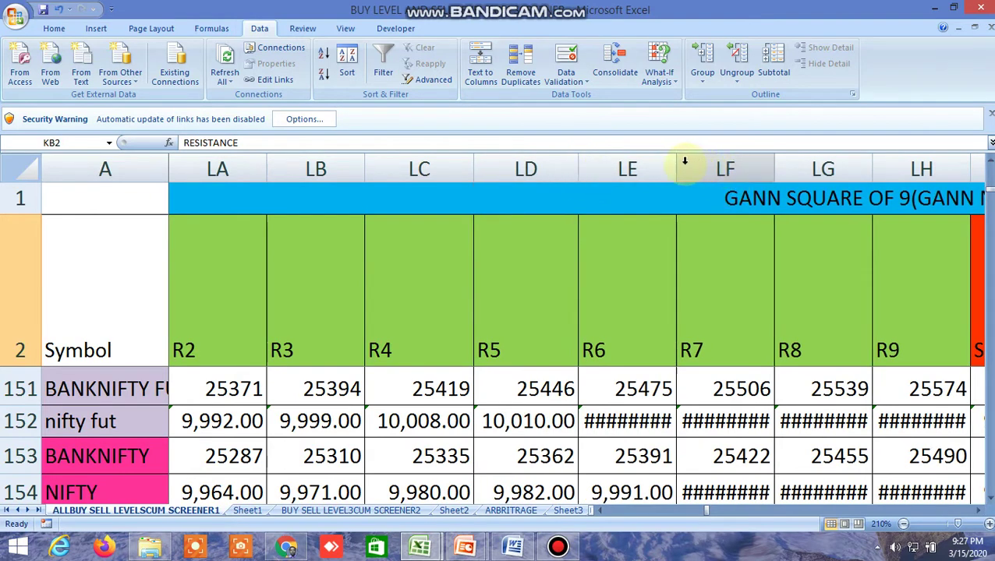
drag(675, 170, 682, 170)
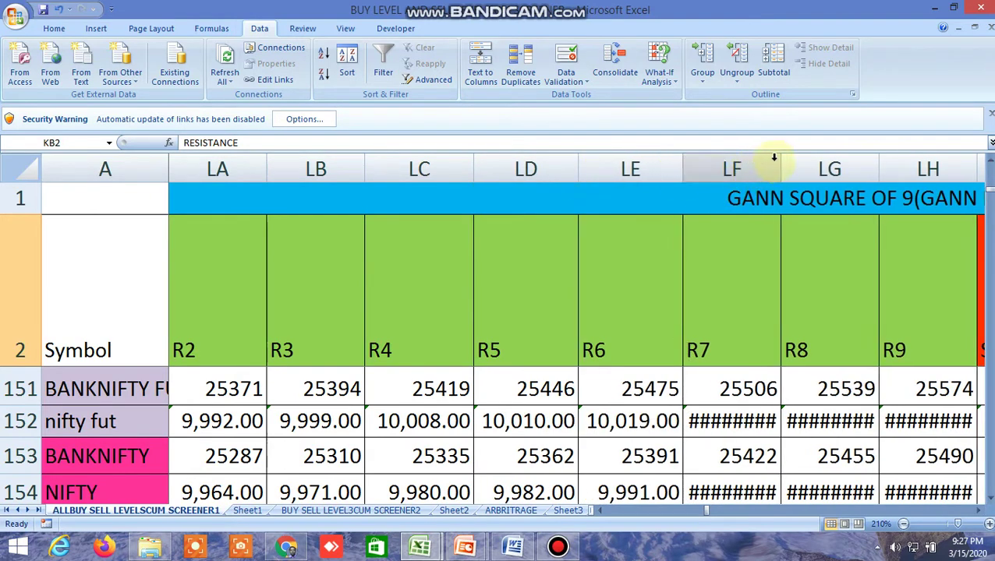
drag(778, 163, 793, 162)
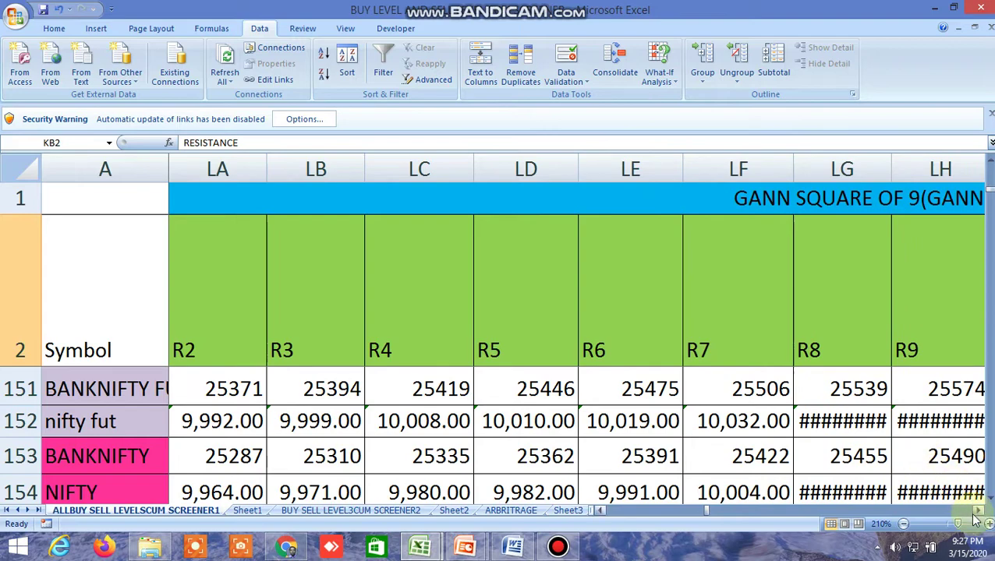
Widen the R8 and R9 columns of the GANN SQUARE OF 9 section to fit their values.
click(977, 512)
click(977, 512)
click(977, 511)
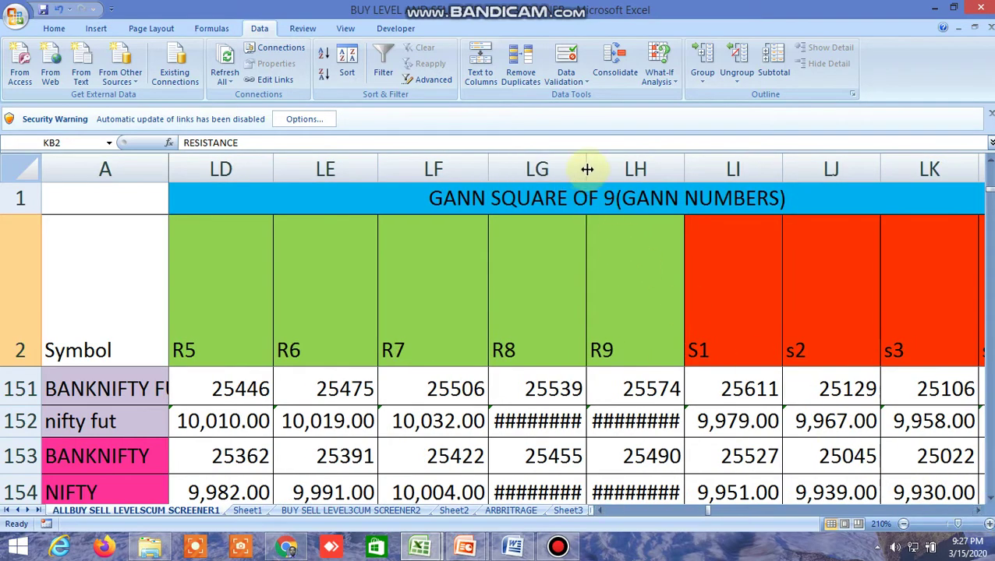
drag(587, 169, 596, 168)
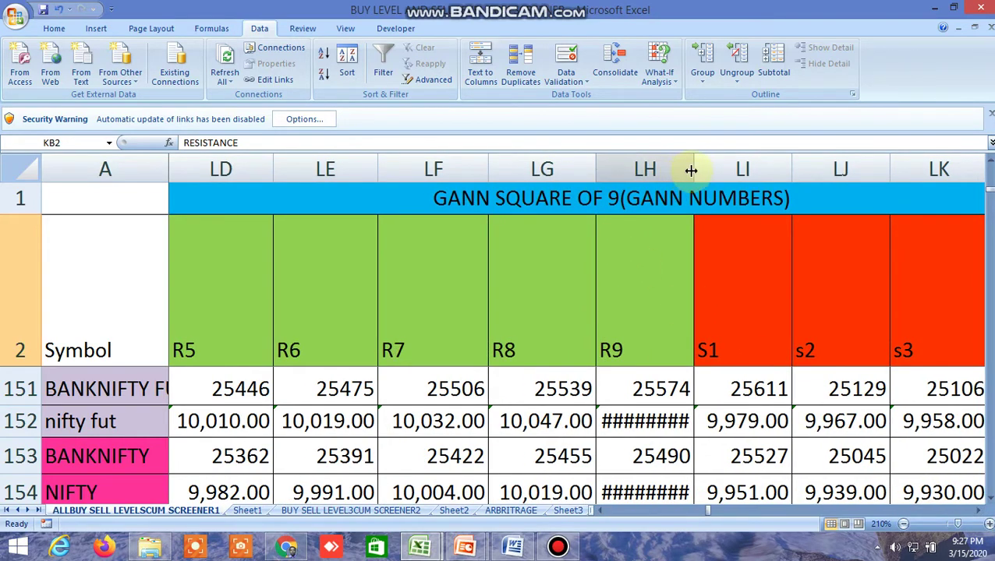
drag(690, 170, 702, 168)
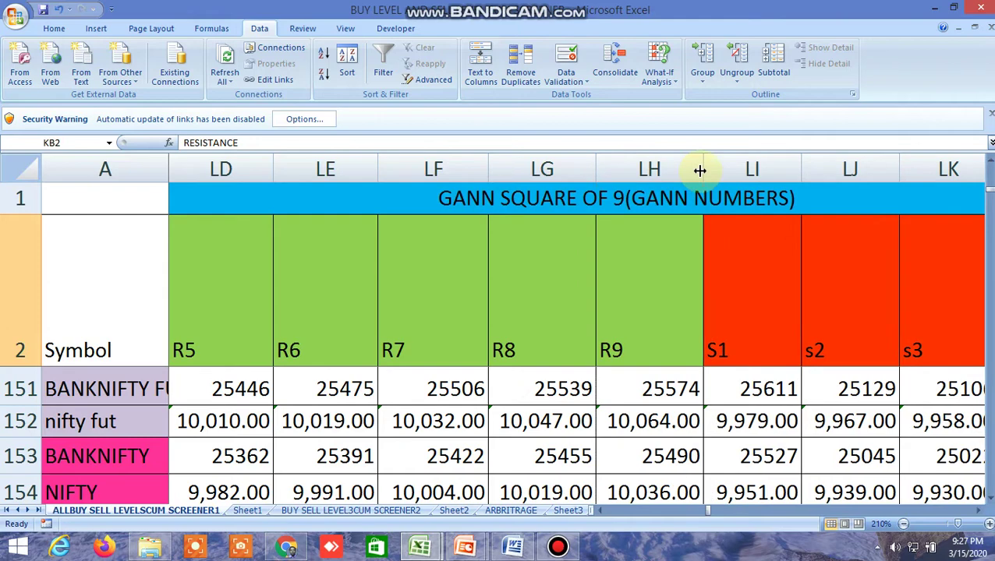
Review the Gann Square support levels and the MURREY'S MATHEMATICAL LEVEL CALCULATION columns for the BANKNIFTY and NIFTY rows.
click(978, 512)
click(978, 512)
click(977, 511)
click(978, 511)
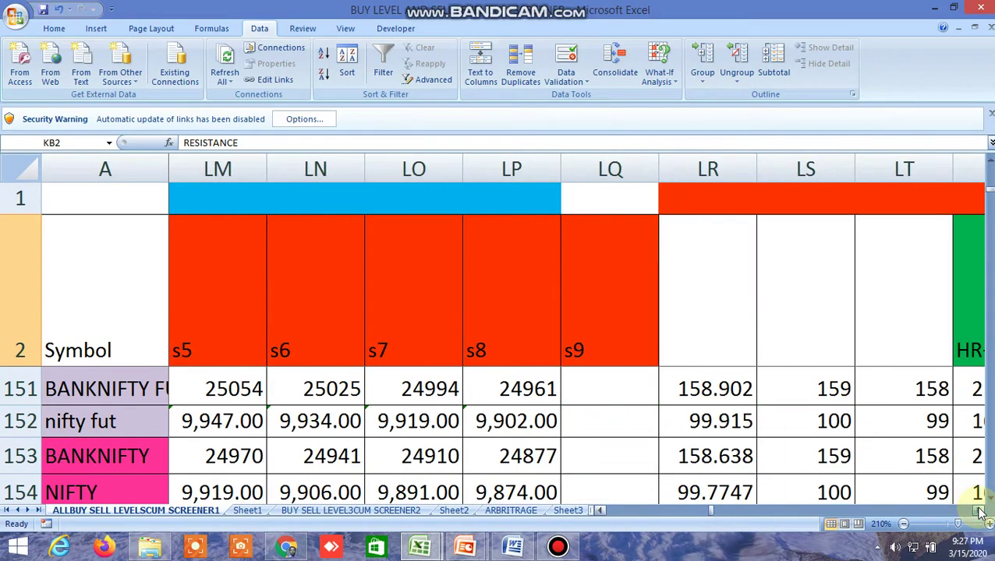
click(978, 511)
click(977, 511)
click(977, 511)
click(978, 512)
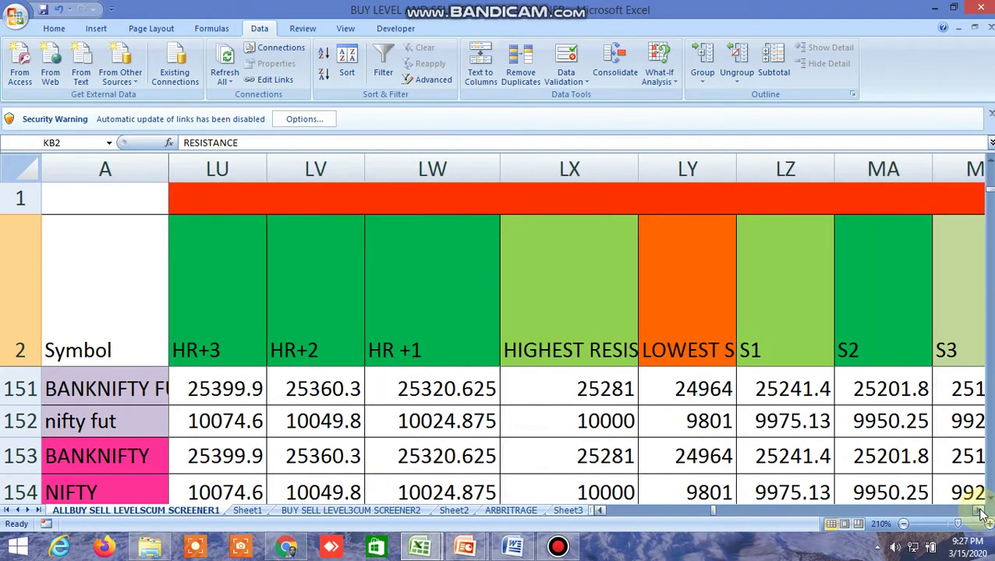
click(980, 511)
click(979, 512)
click(979, 512)
click(979, 511)
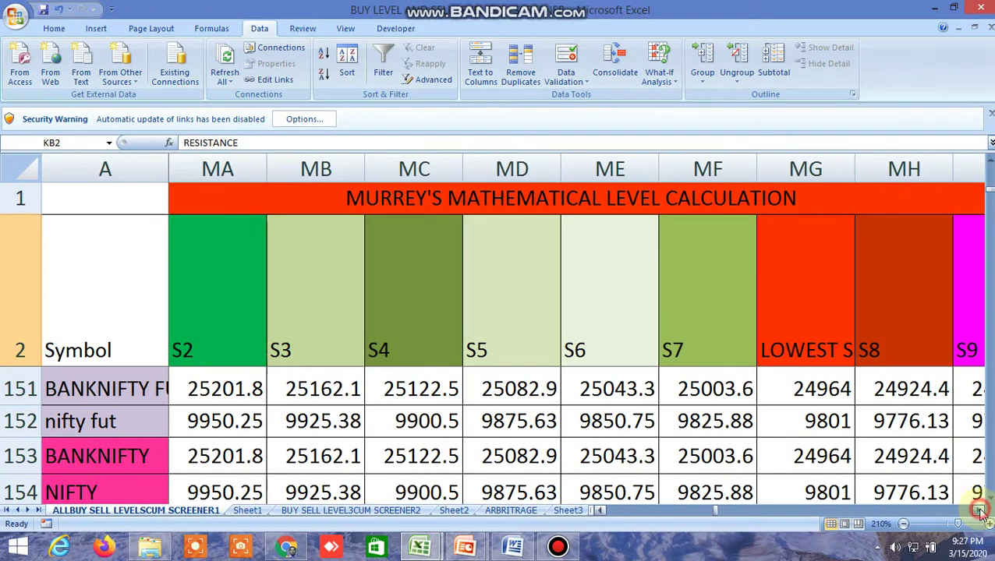
Review the Murrey's levels, the LTP position columns and the Gann degree and reversal time columns for the BANKNIFTY and NIFTY rows.
click(979, 511)
click(979, 512)
click(979, 512)
click(979, 511)
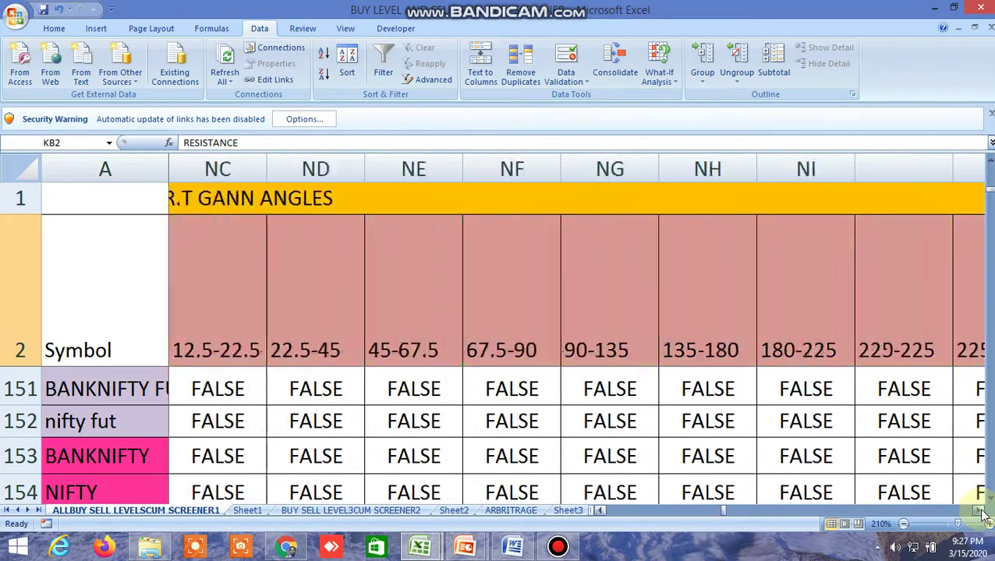
click(979, 511)
click(979, 512)
click(979, 511)
click(979, 512)
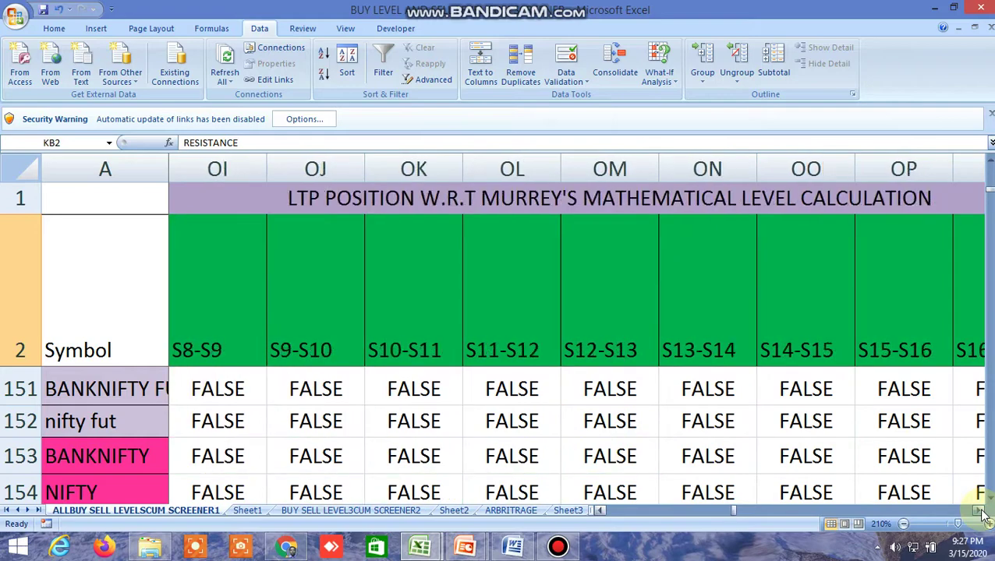
click(979, 512)
click(979, 511)
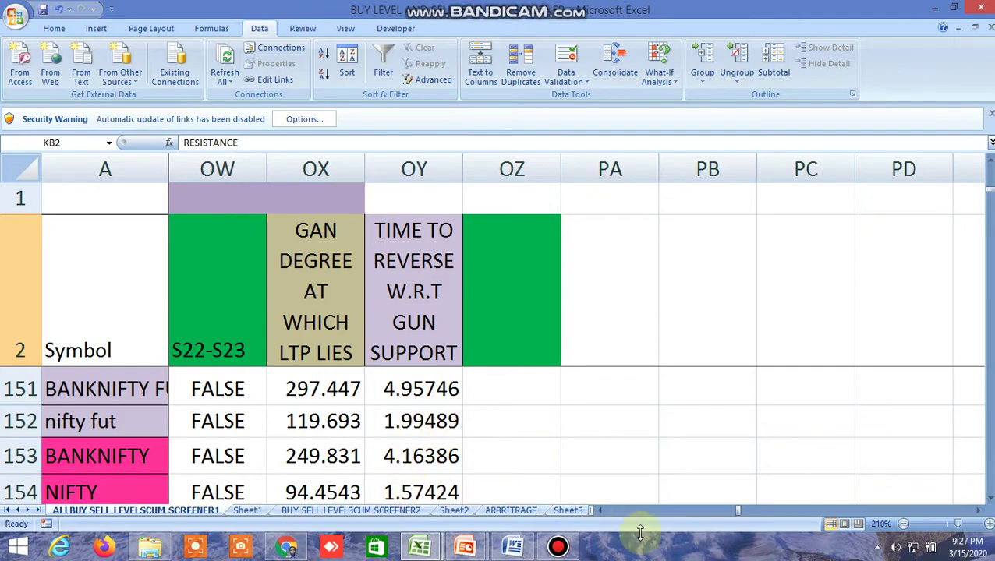
drag(732, 507, 639, 519)
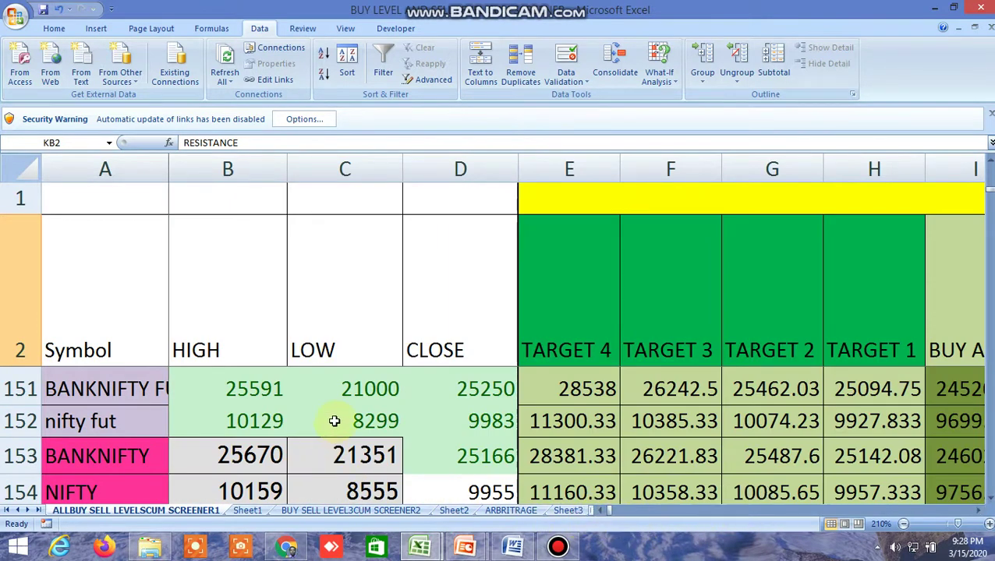
Review the COMMODITY rows from ALUMINIUM to GOLD across the target, EMA cross, Gann degree and reversal time columns.
scroll(335, 422, up, 2)
scroll(341, 424, up, 2)
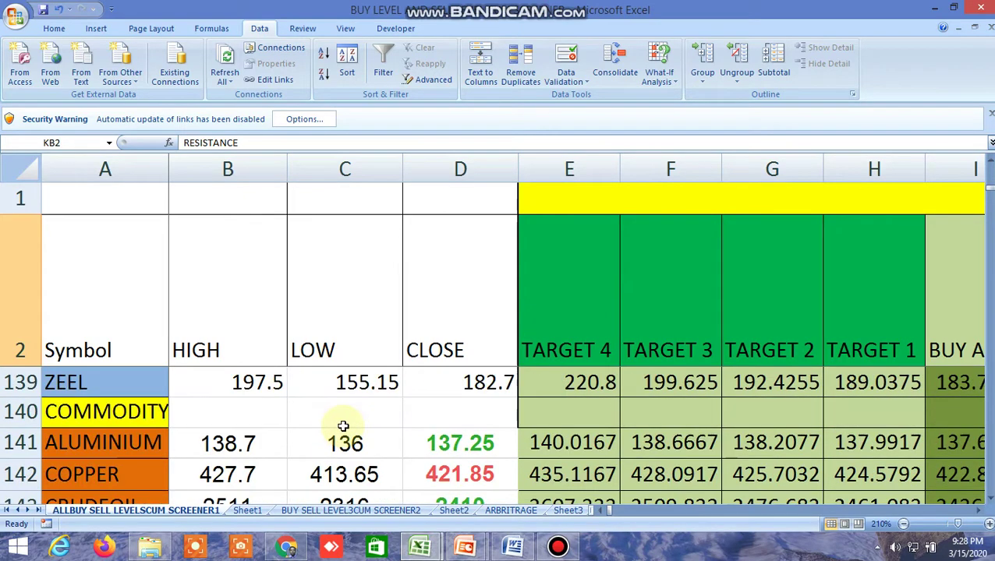
scroll(340, 421, down, 1)
scroll(343, 425, up, 1)
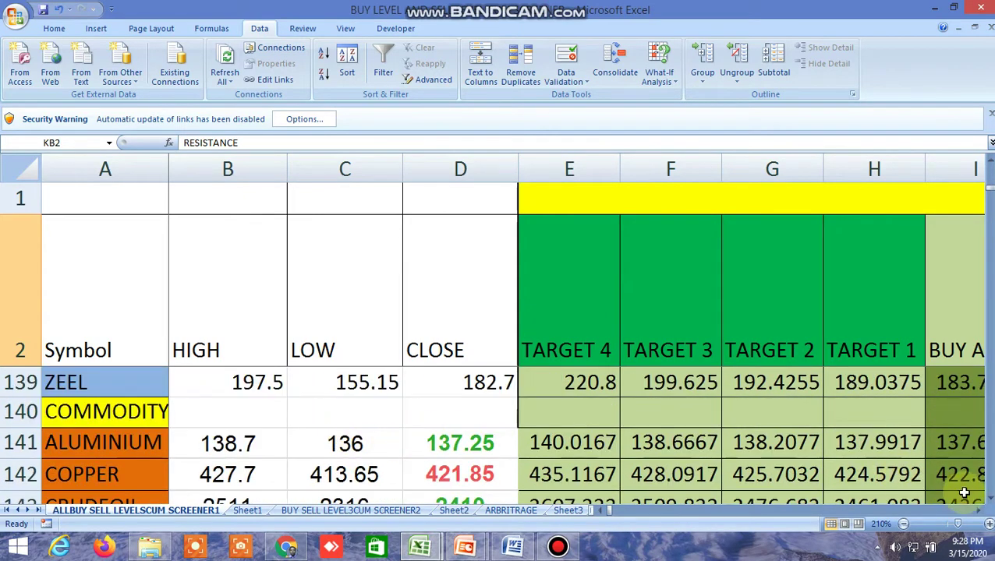
click(988, 500)
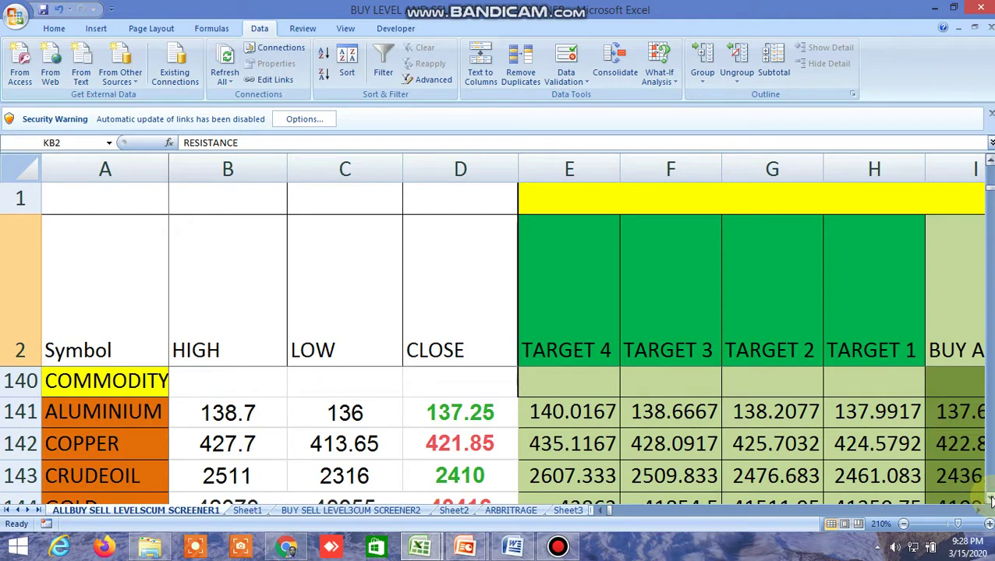
click(988, 500)
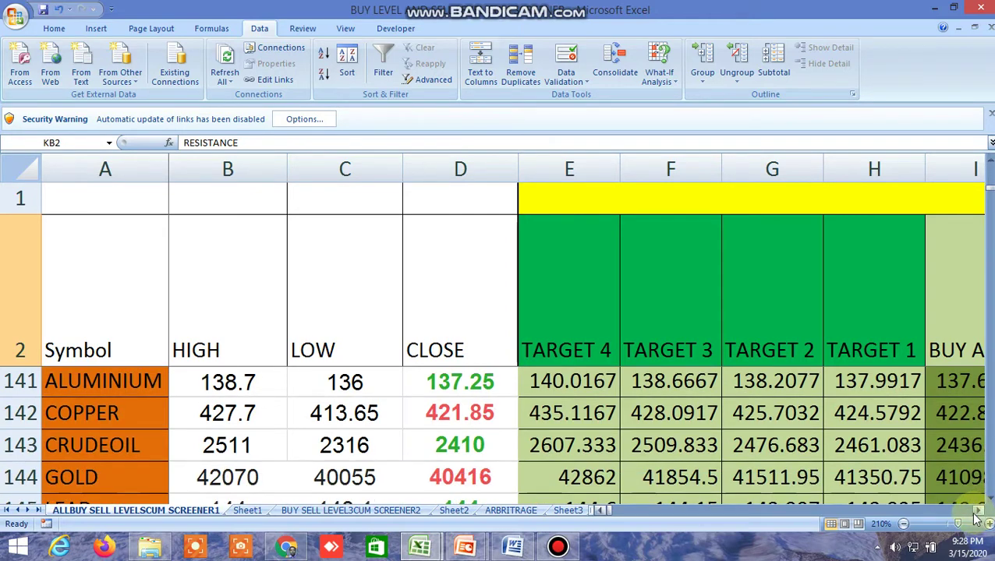
click(980, 512)
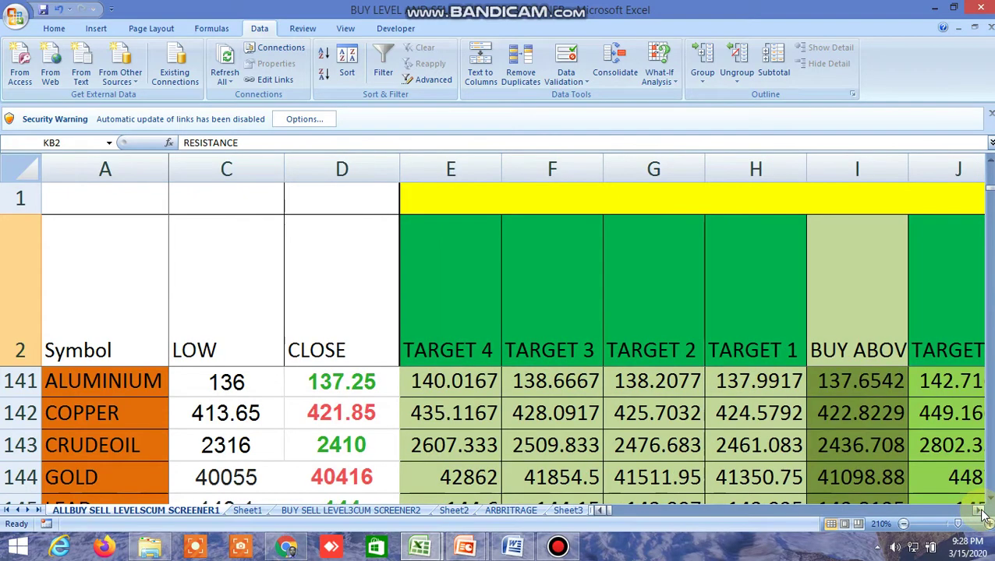
click(980, 512)
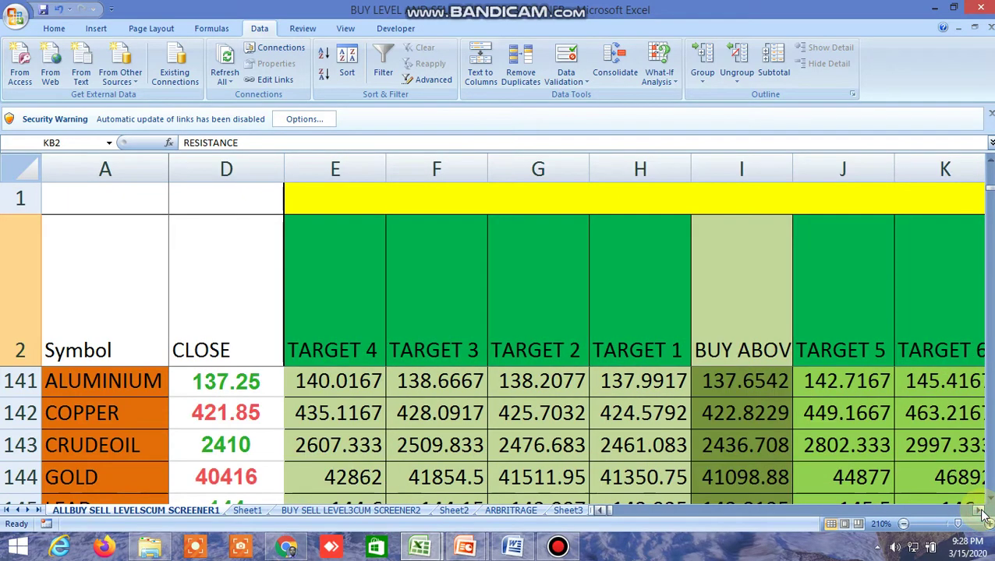
click(980, 511)
drag(982, 514, 982, 514)
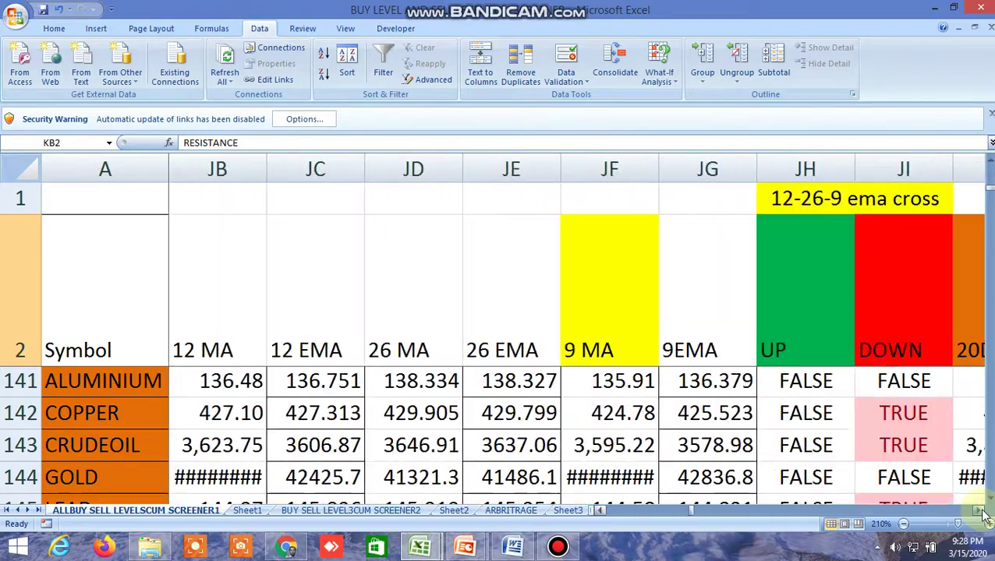
drag(982, 515, 984, 515)
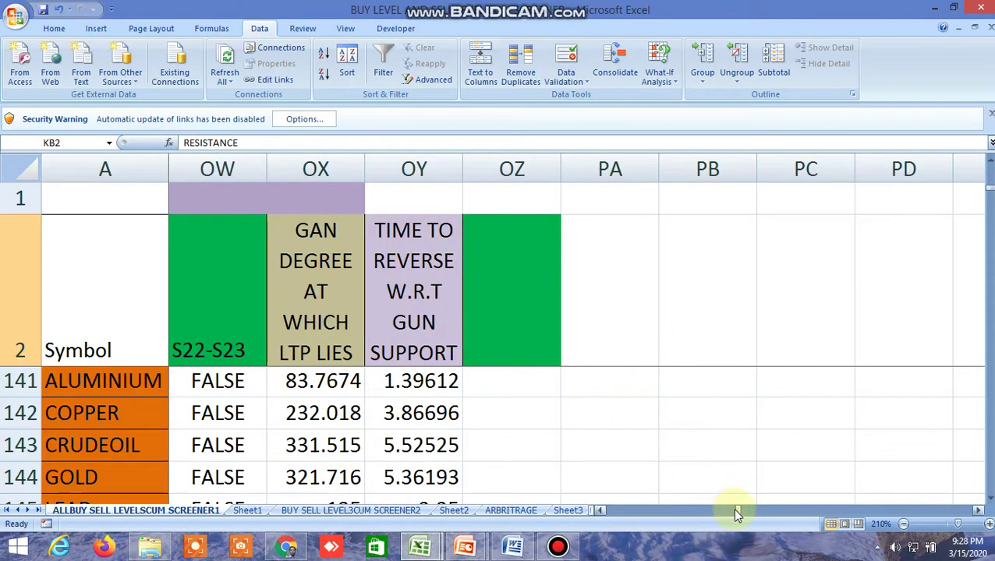
drag(740, 512, 593, 509)
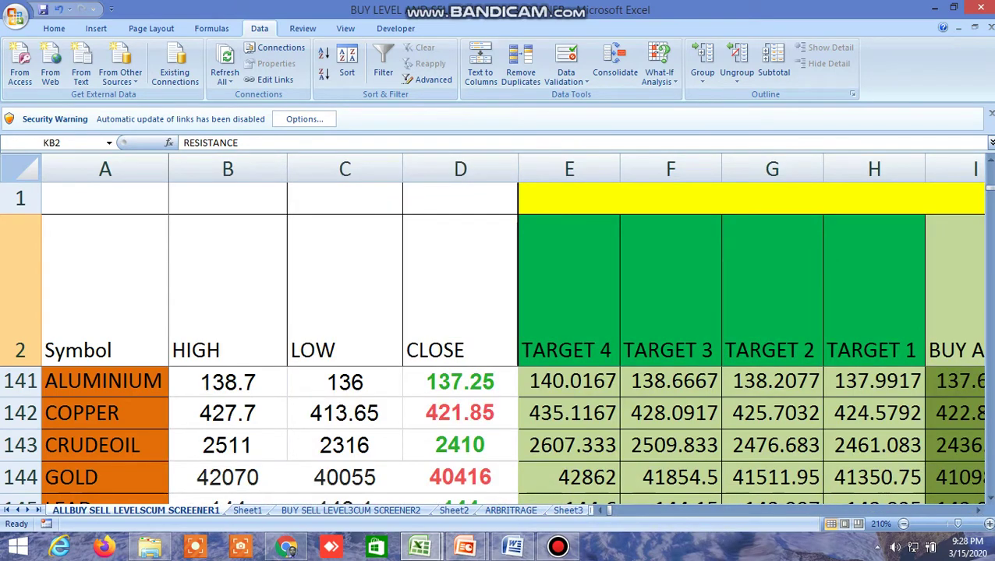
Examine the CRUDEOIL to NATURAL GAS rows across the EMA 5-8-13 crossover, quartile and Murrey's level columns.
drag(989, 500, 979, 516)
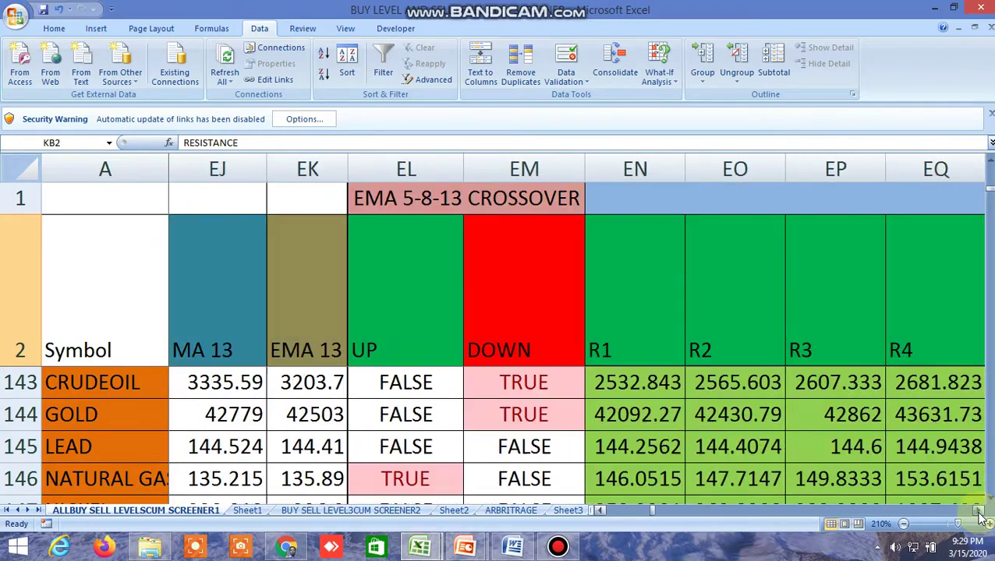
drag(979, 516, 979, 517)
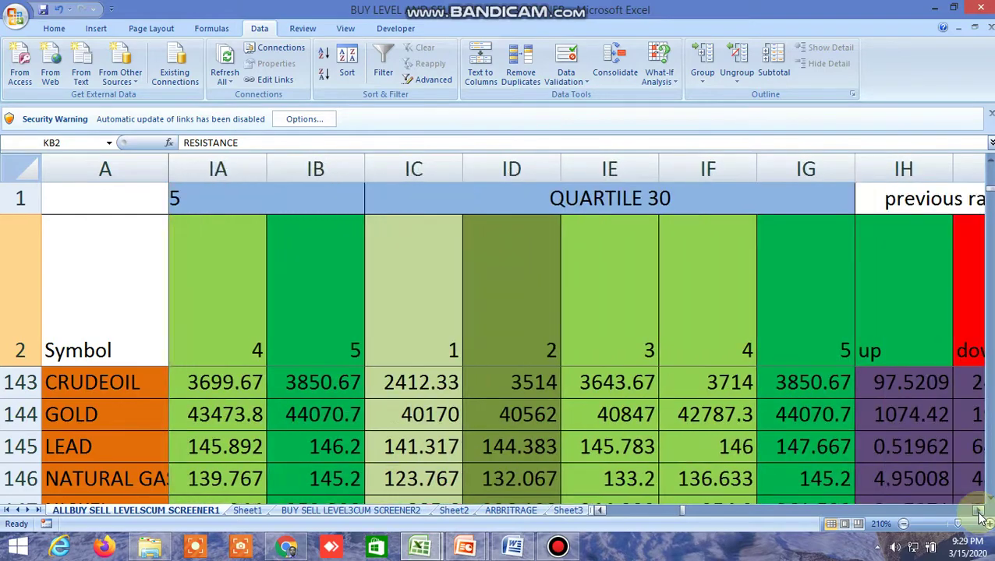
drag(979, 516, 980, 516)
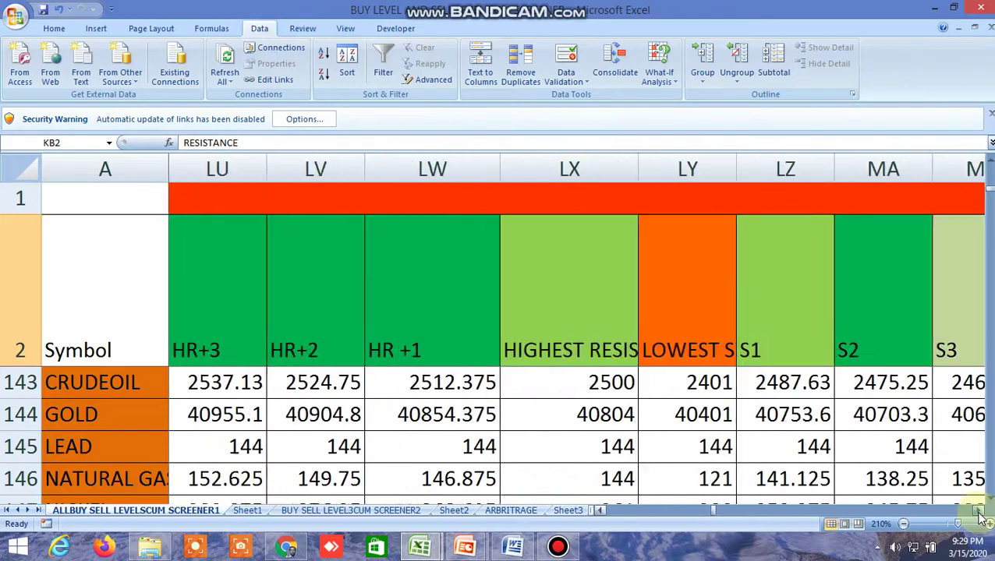
drag(980, 516, 979, 516)
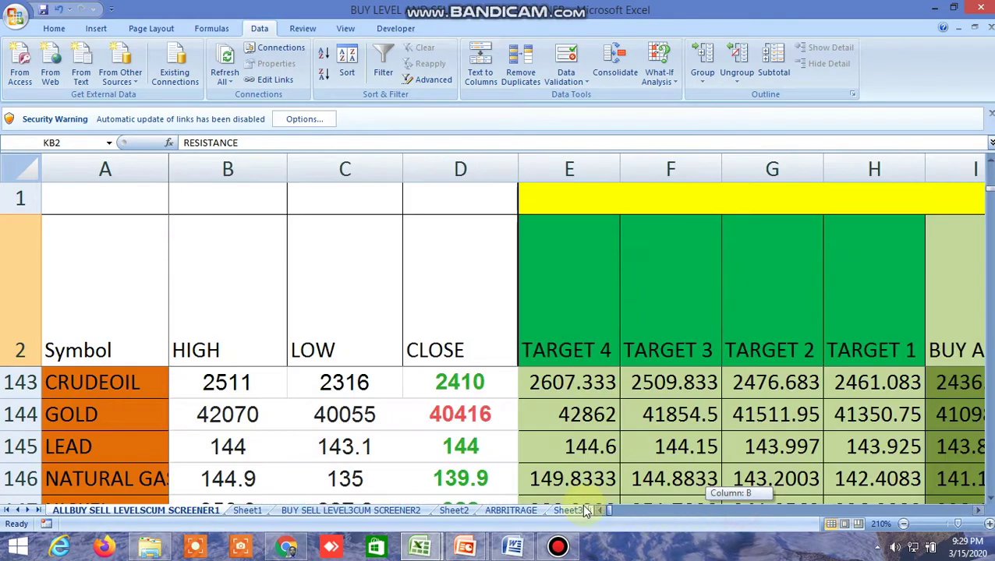
Examine the stock rows from AMBUJACEM to ASIANPAINT across the target and ICHIMOKU CLOUD columns.
scroll(611, 444, down, 6)
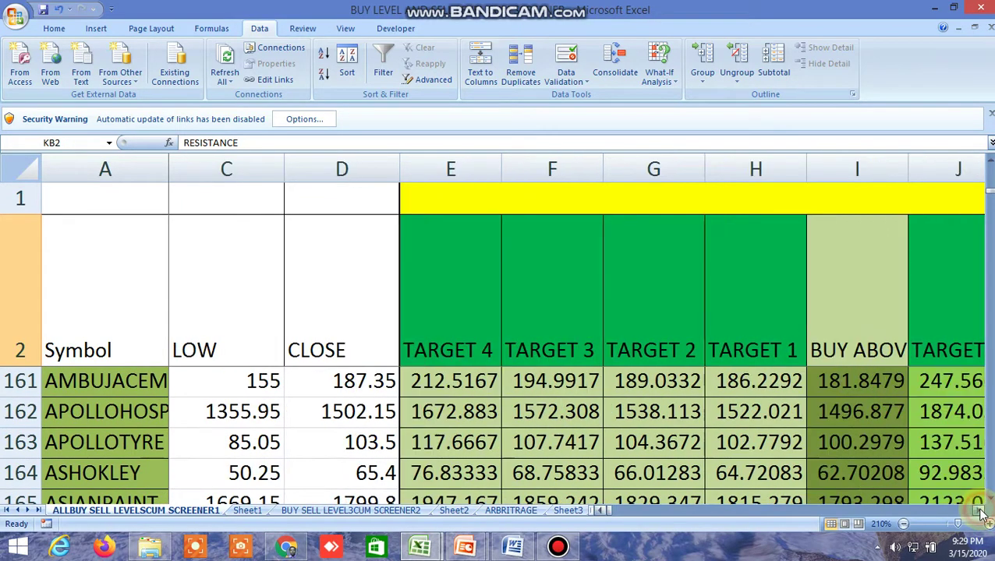
drag(981, 513, 980, 513)
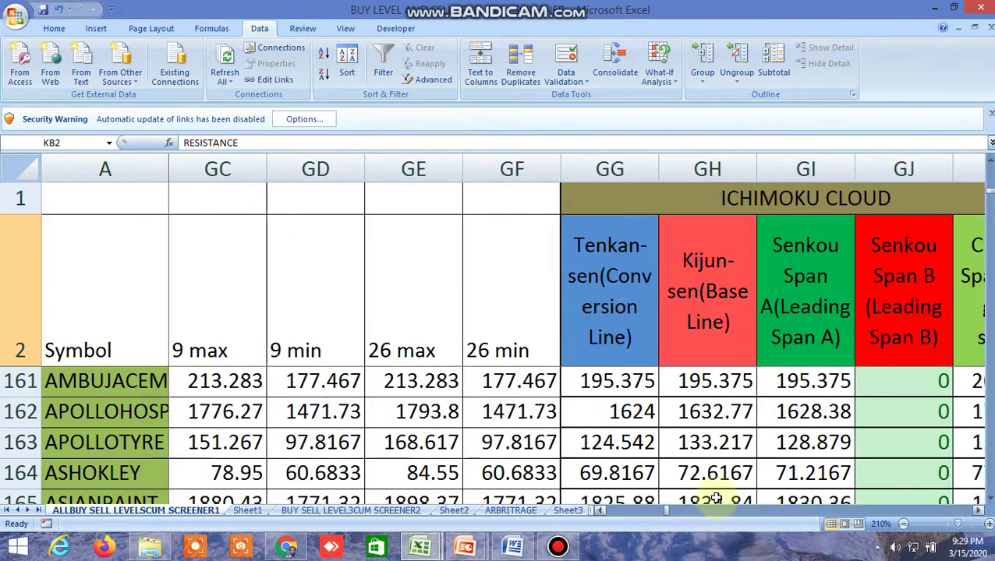
drag(667, 511, 368, 513)
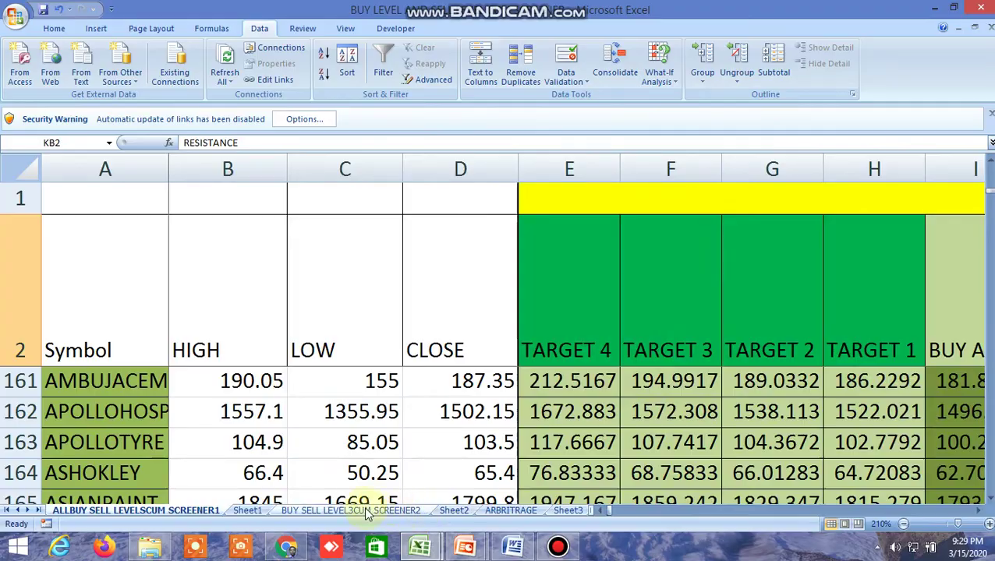
Open the BUY SELL LEVEL3CUM SCREENER2 sheet at its first stock rows.
click(368, 511)
scroll(825, 441, up, 12)
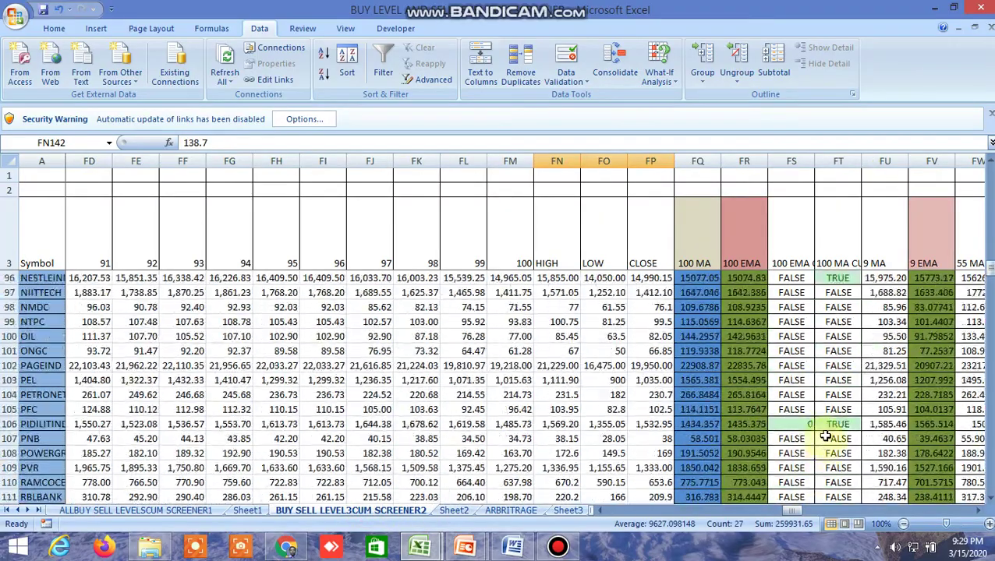
scroll(825, 440, up, 20)
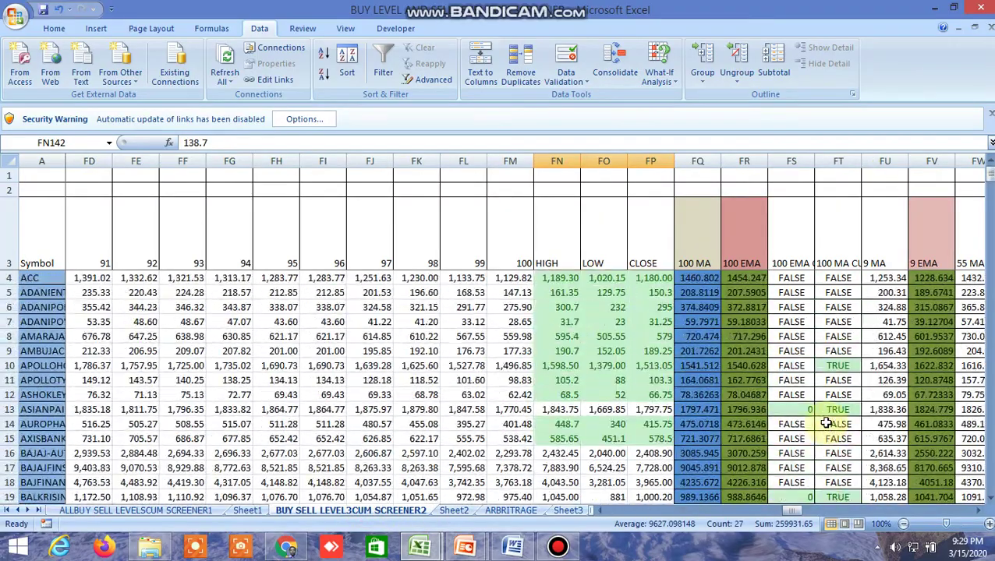
Inspect the 100 MA cut formula in FT10 and the HIGH and LOW cells it uses for APOLLOHOSP.
click(841, 366)
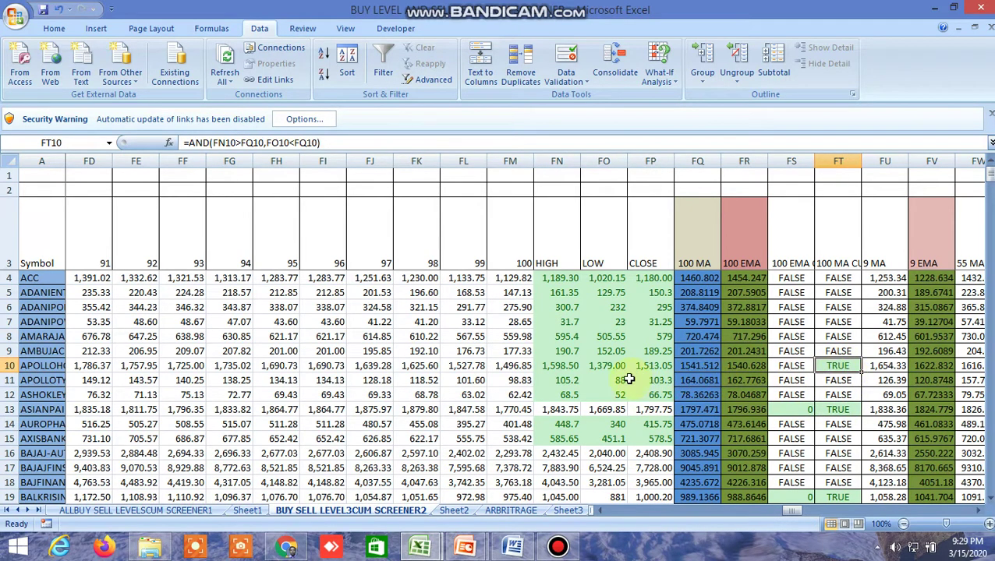
click(559, 366)
click(611, 367)
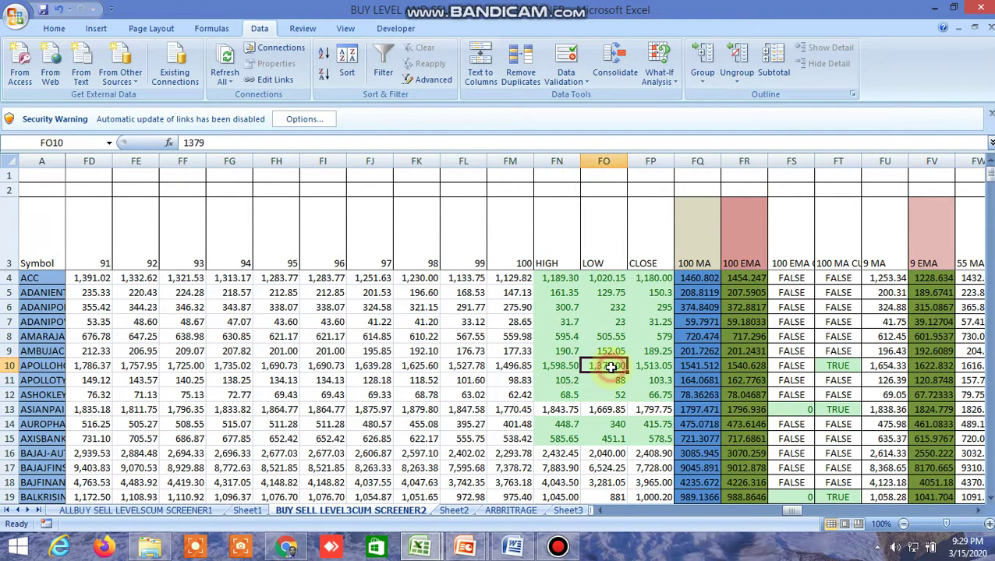
click(561, 368)
click(614, 366)
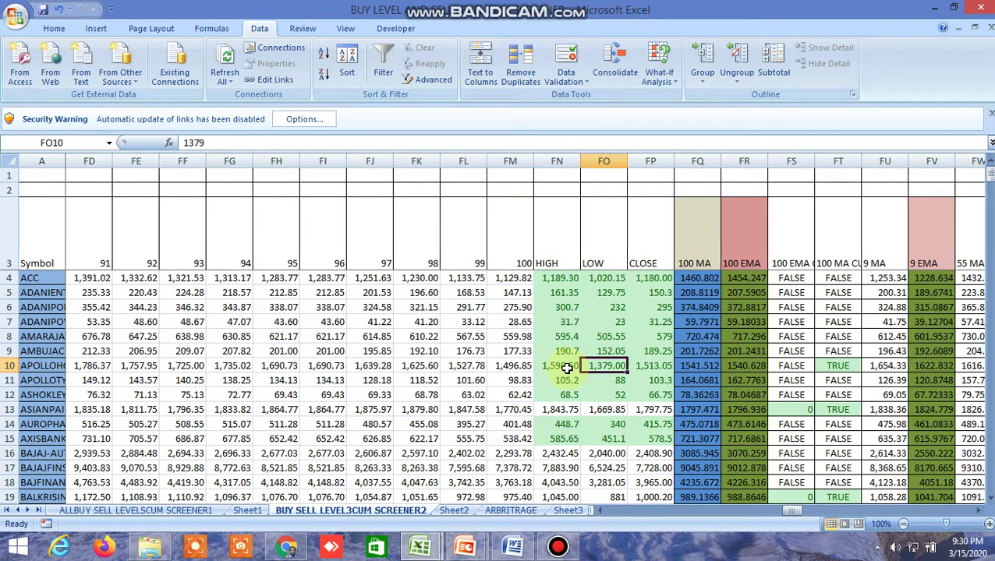
key(alt+Tab)
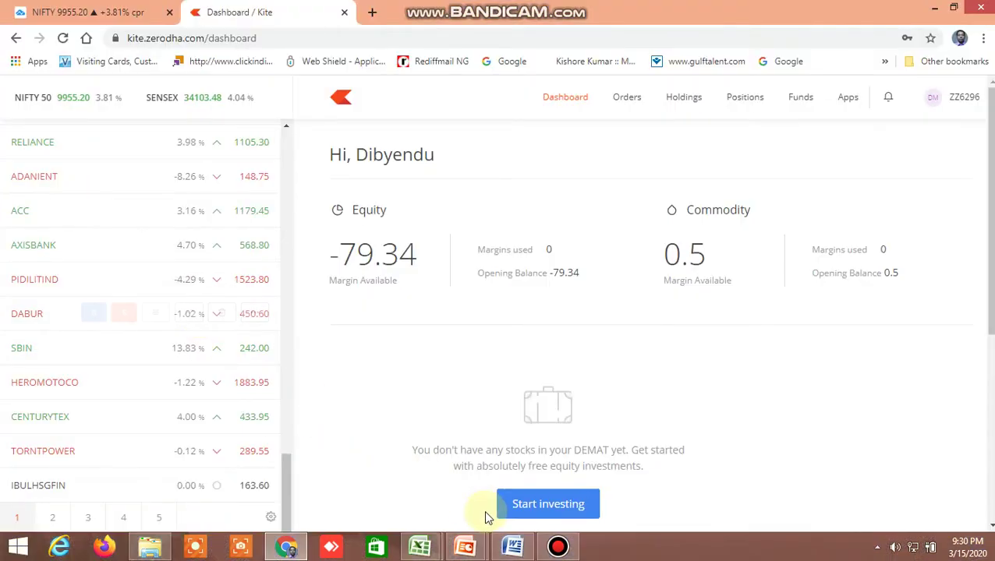
mouse_move(431, 548)
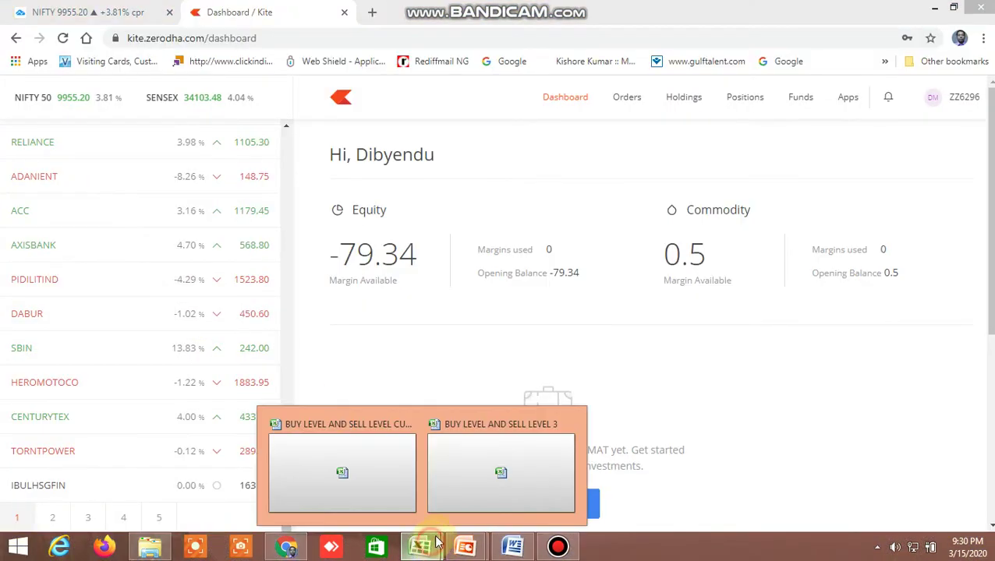
click(373, 471)
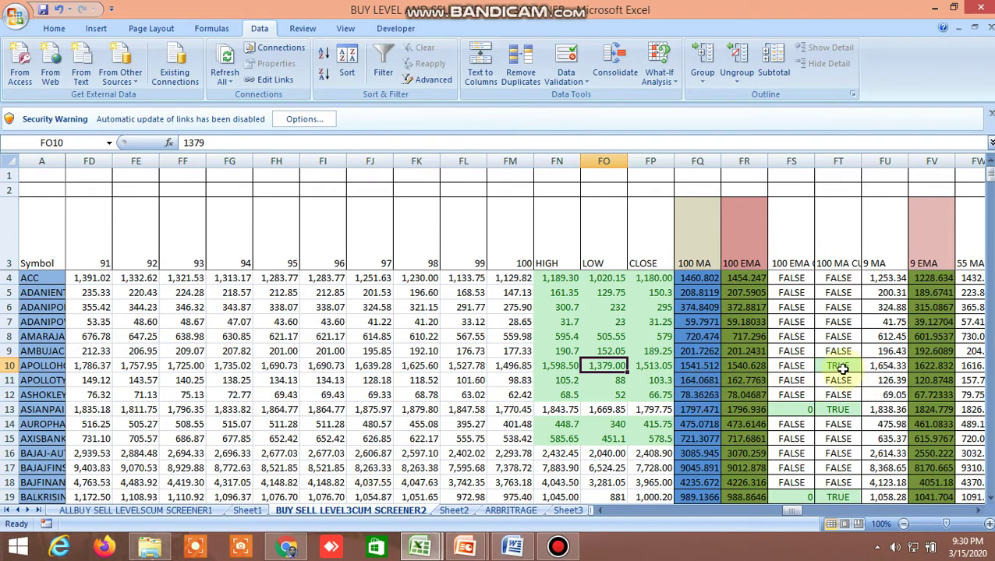
Switch to Kite in Chrome, open the NSE chart of APOLLOHOSP and set its interval to 1 day.
click(290, 546)
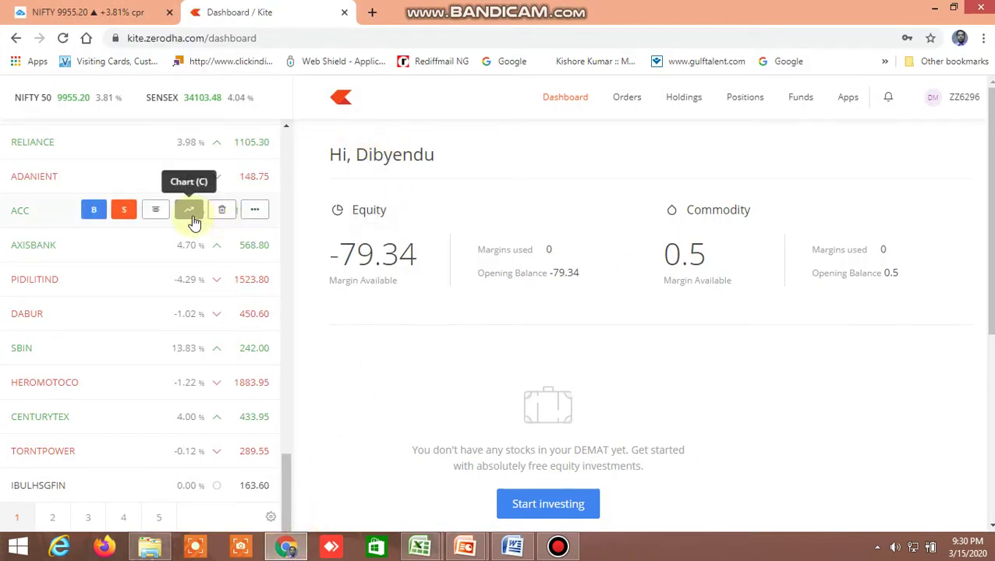
click(189, 212)
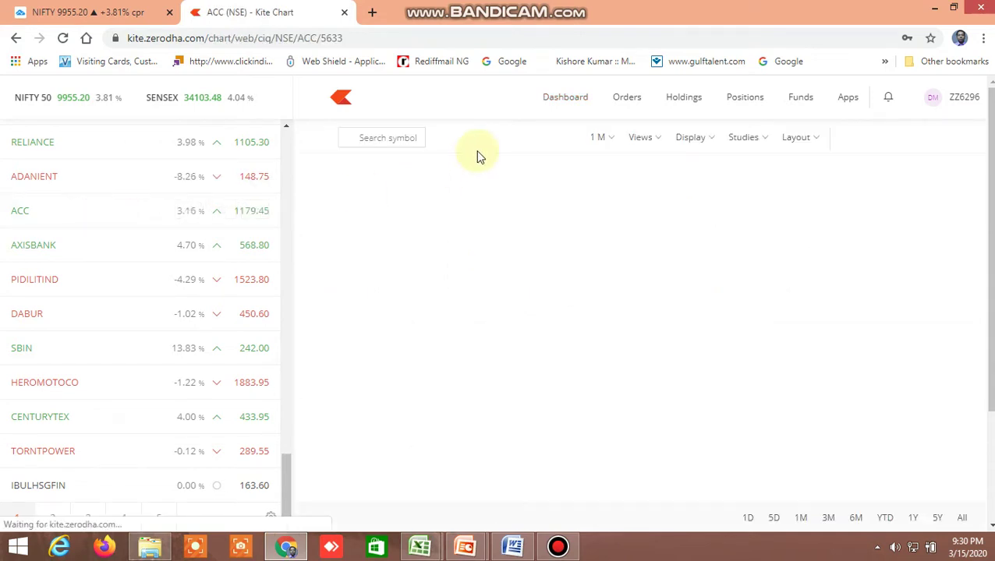
click(377, 136)
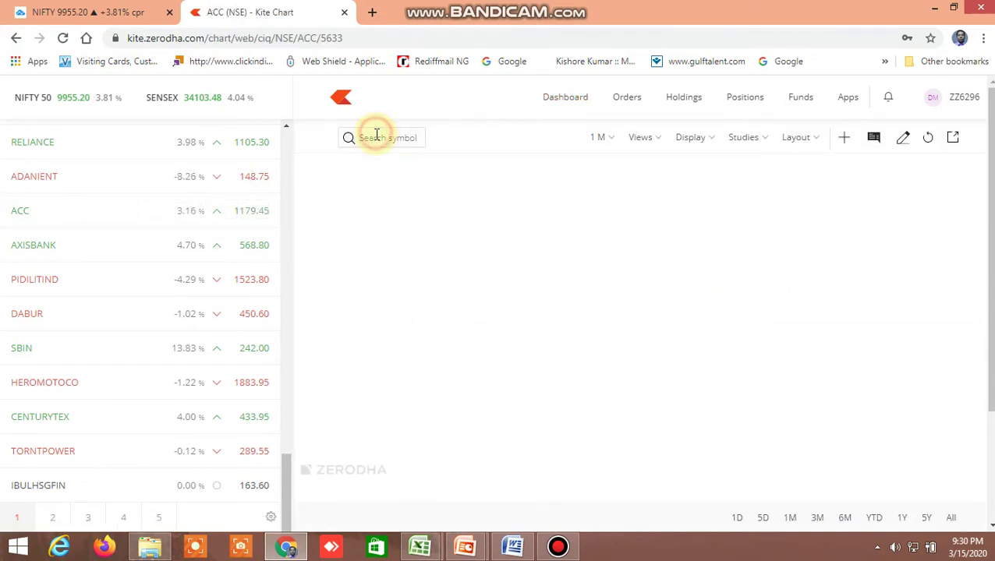
text(a)
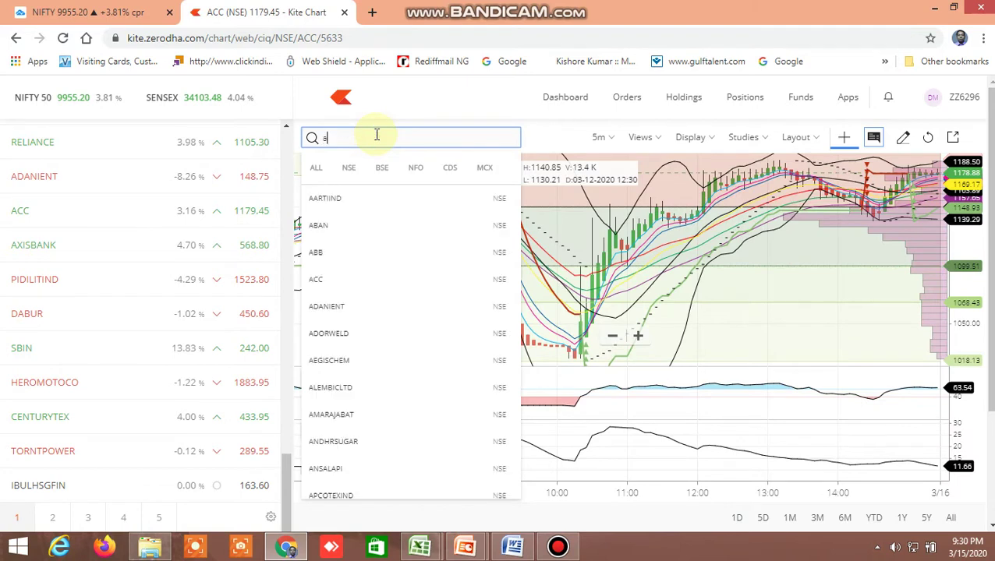
text(pollos)
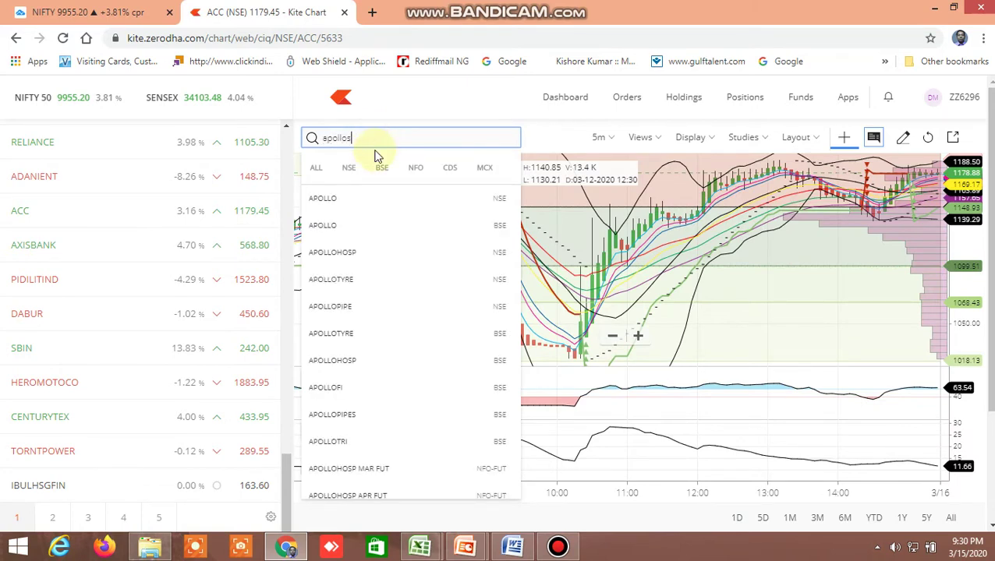
click(339, 253)
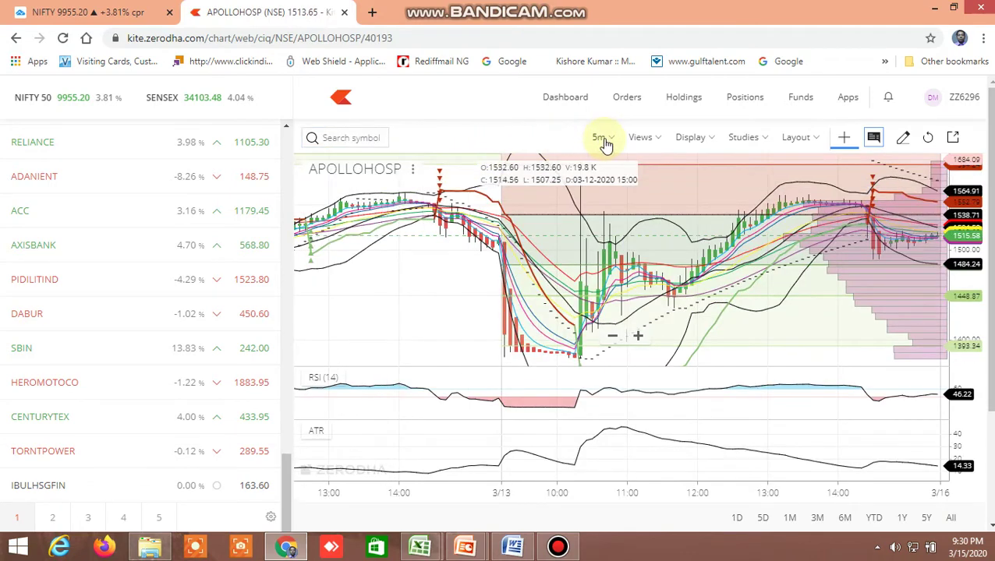
click(605, 140)
click(617, 403)
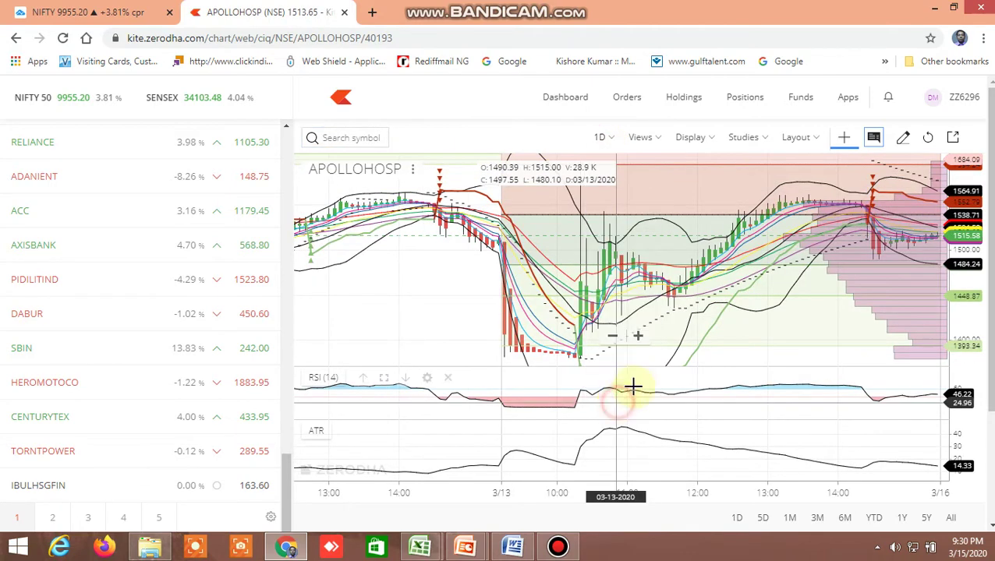
Clear all current studies from the APOLLOHOSP daily chart.
click(760, 137)
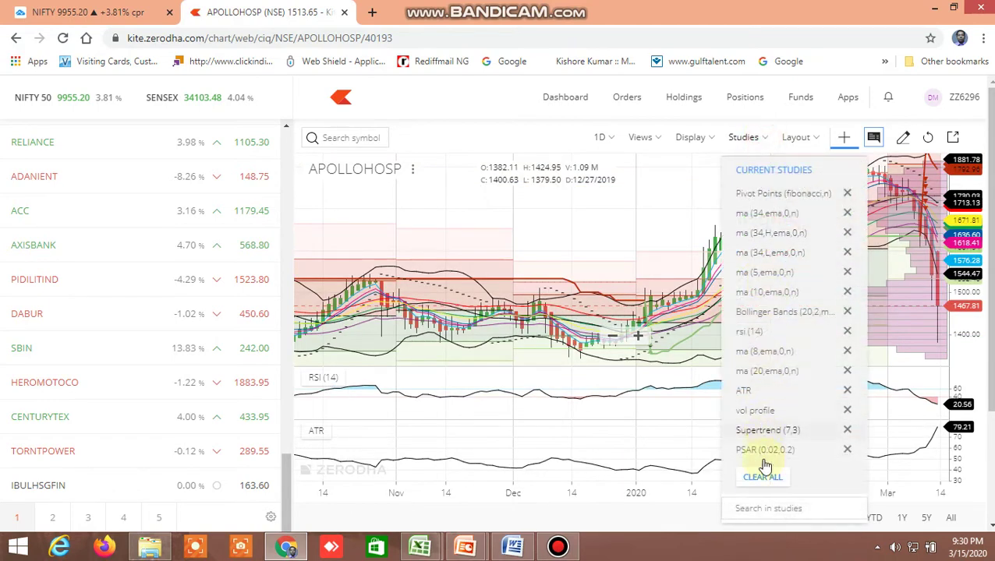
click(763, 485)
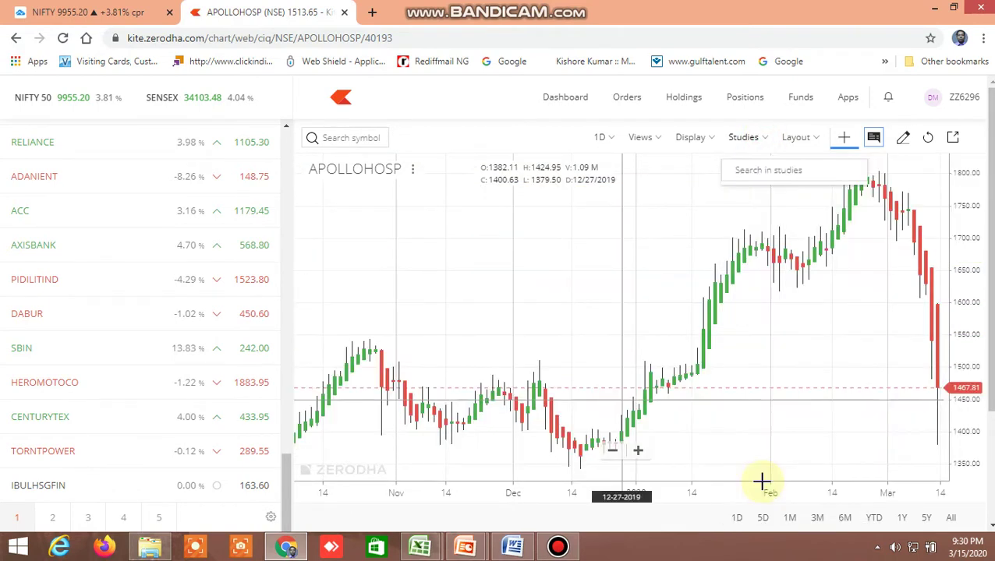
click(657, 234)
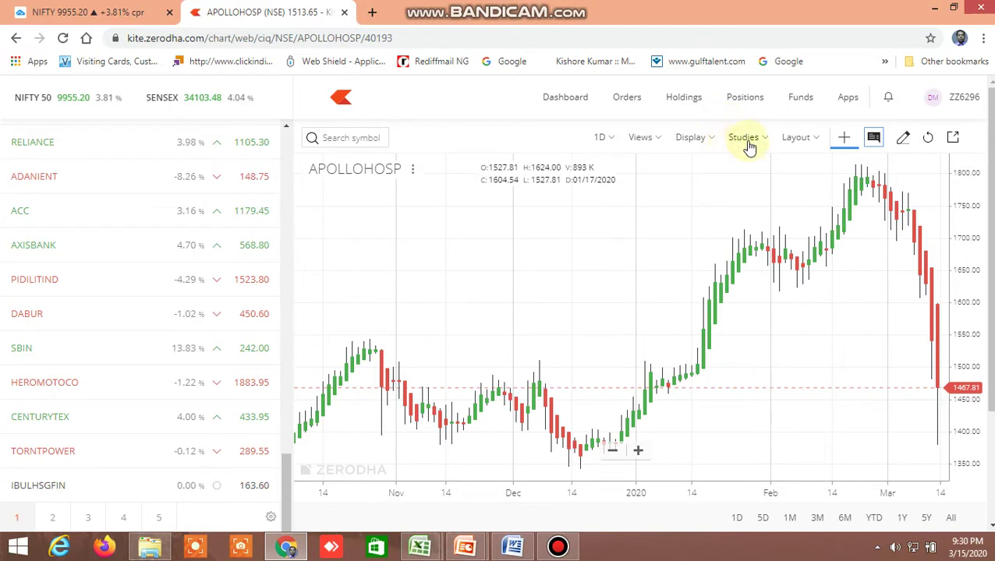
Add a simple Moving Average study on the Close field with a period of 100 to the APOLLOHOSP chart.
click(746, 138)
click(756, 170)
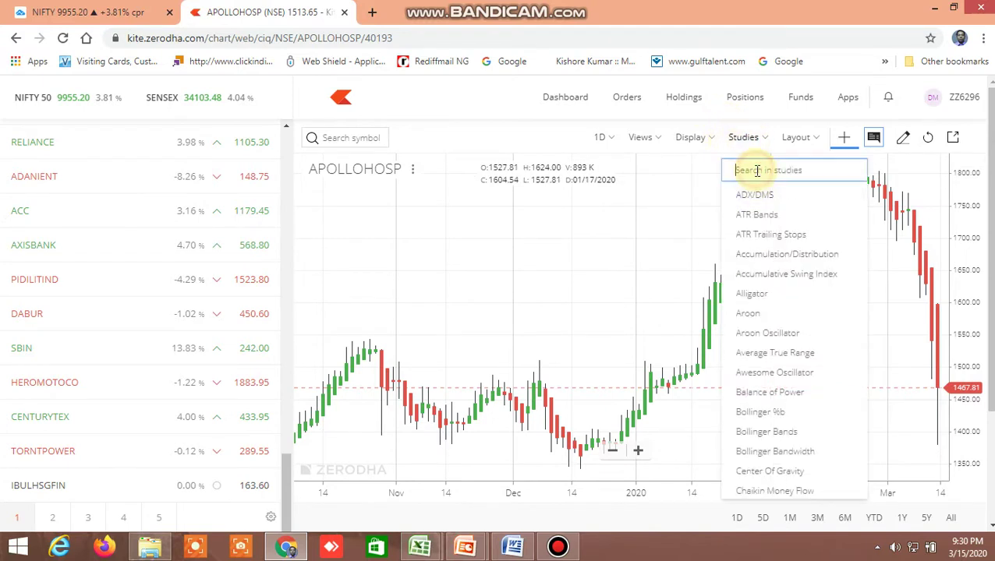
text(mov)
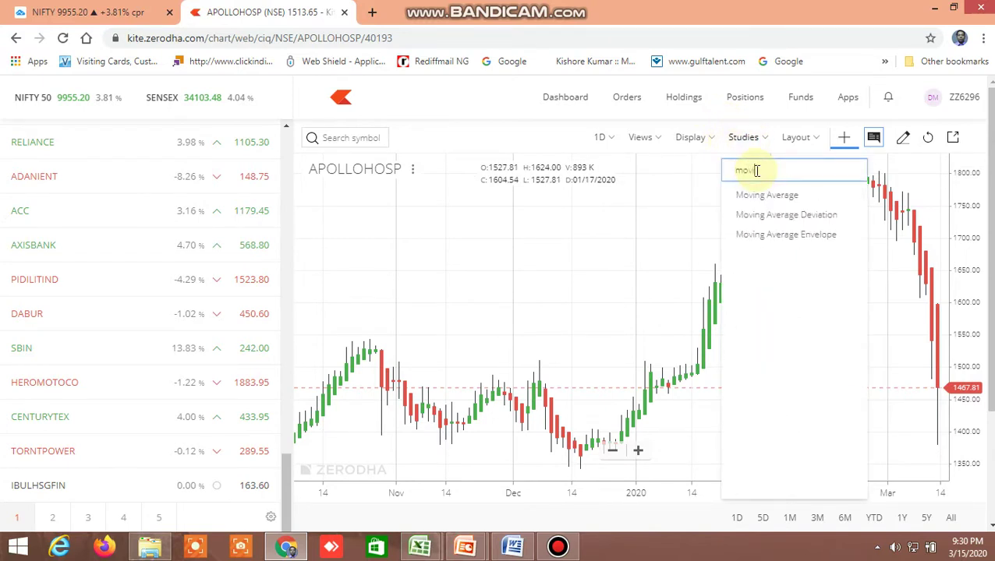
text(ing)
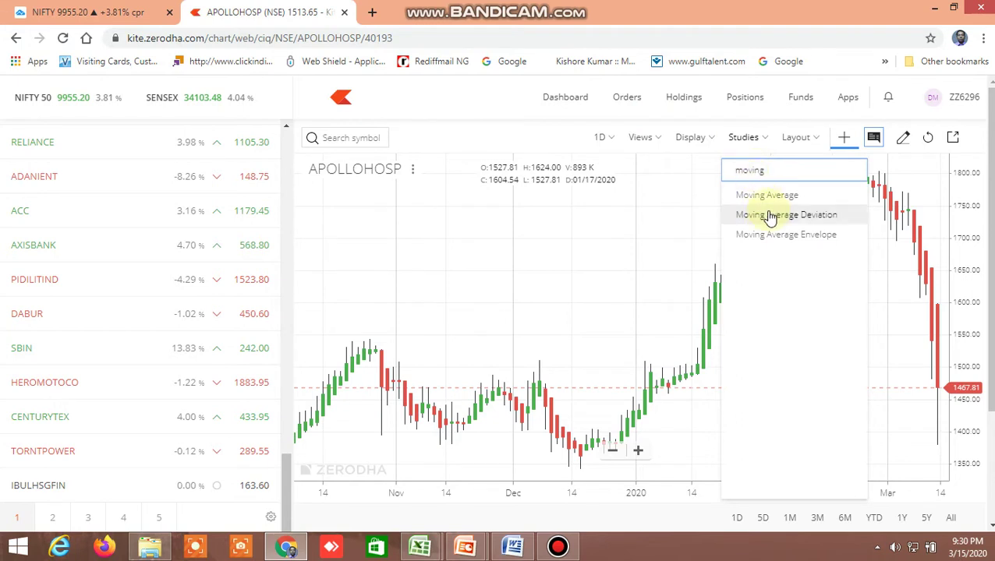
click(767, 195)
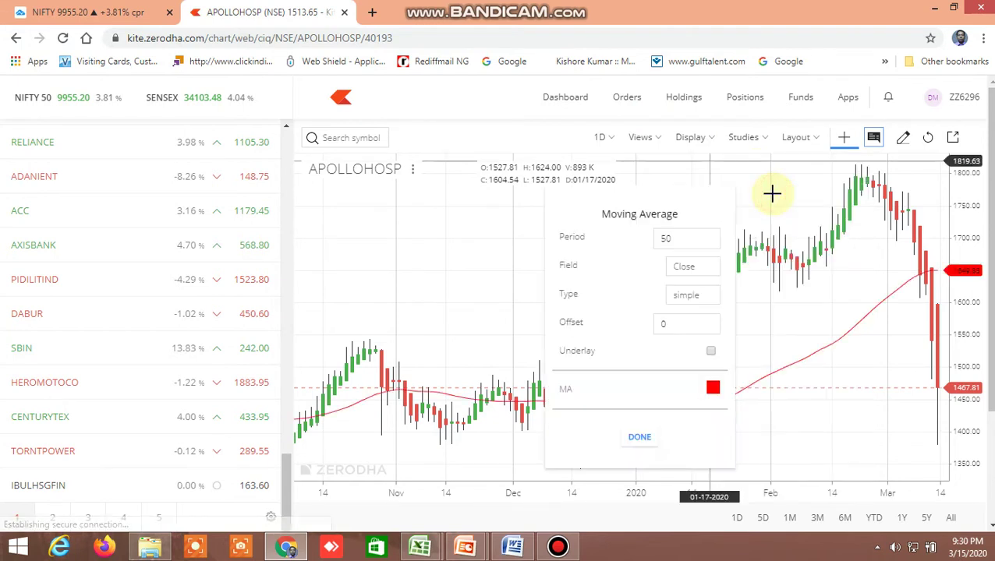
click(674, 239)
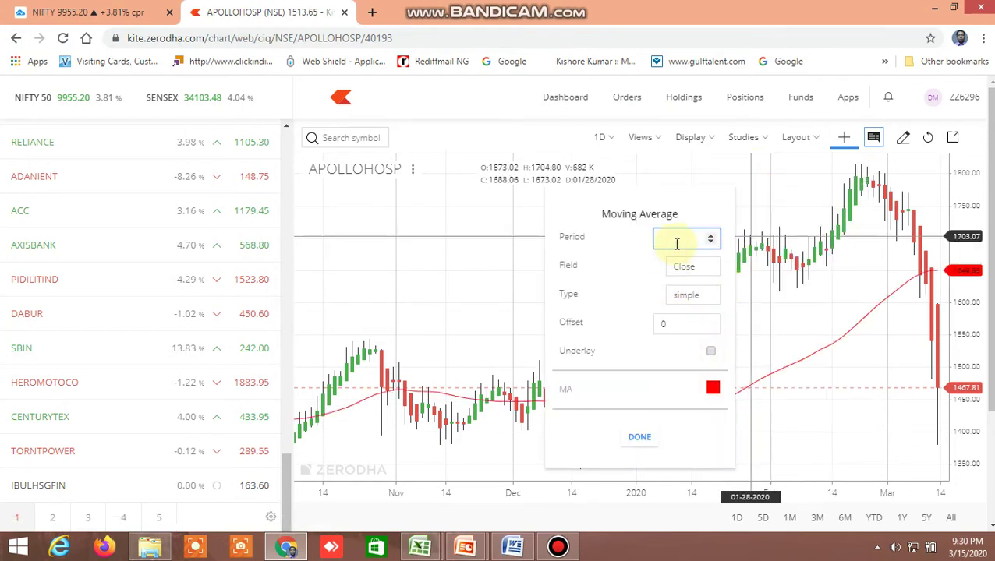
click(639, 438)
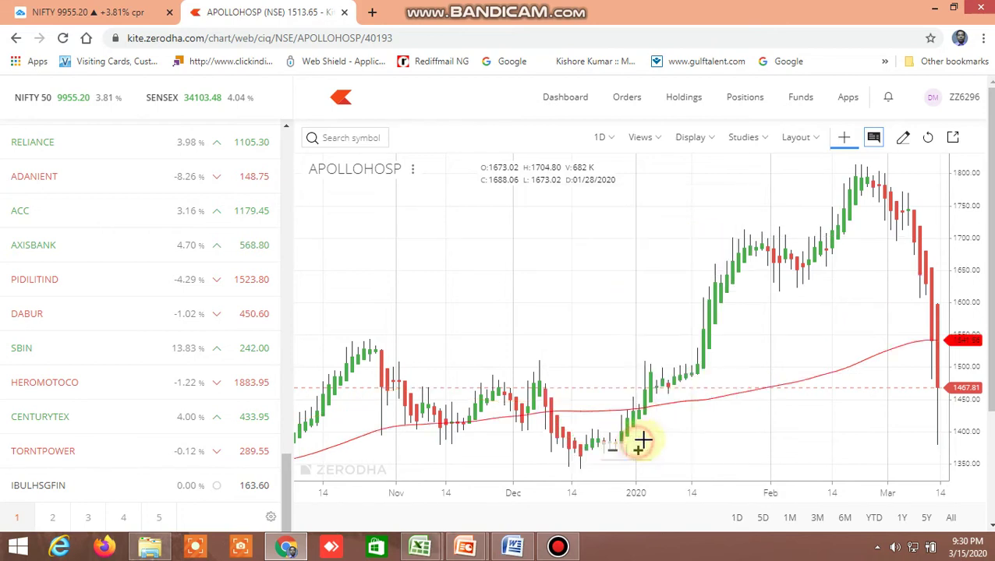
Set the chart style to Candle, bring the latest candles and moving average into view, and switch back to the screener workbook in Excel.
click(644, 137)
click(702, 137)
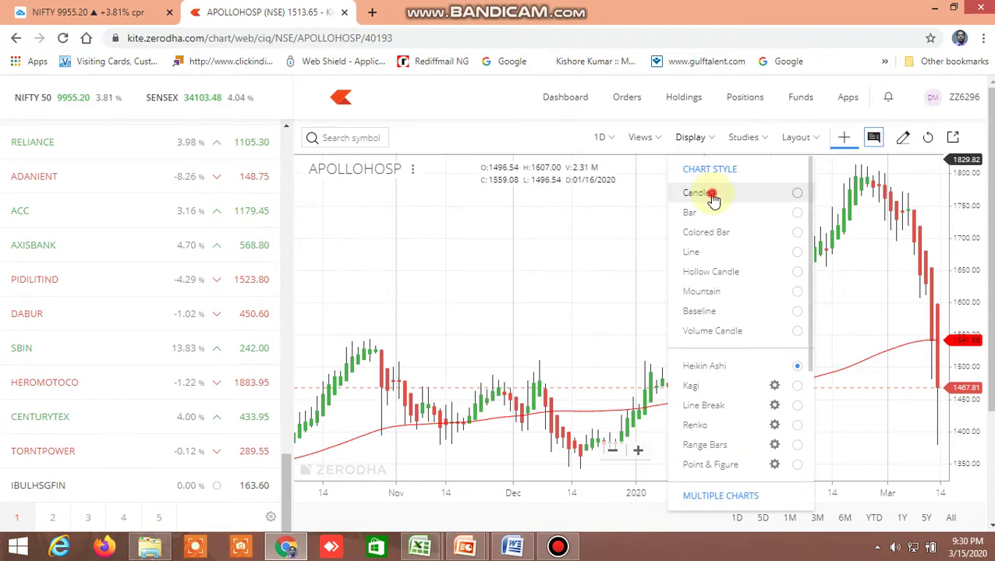
click(713, 193)
drag(838, 417, 767, 403)
scroll(766, 403, down, 3)
scroll(764, 401, up, 5)
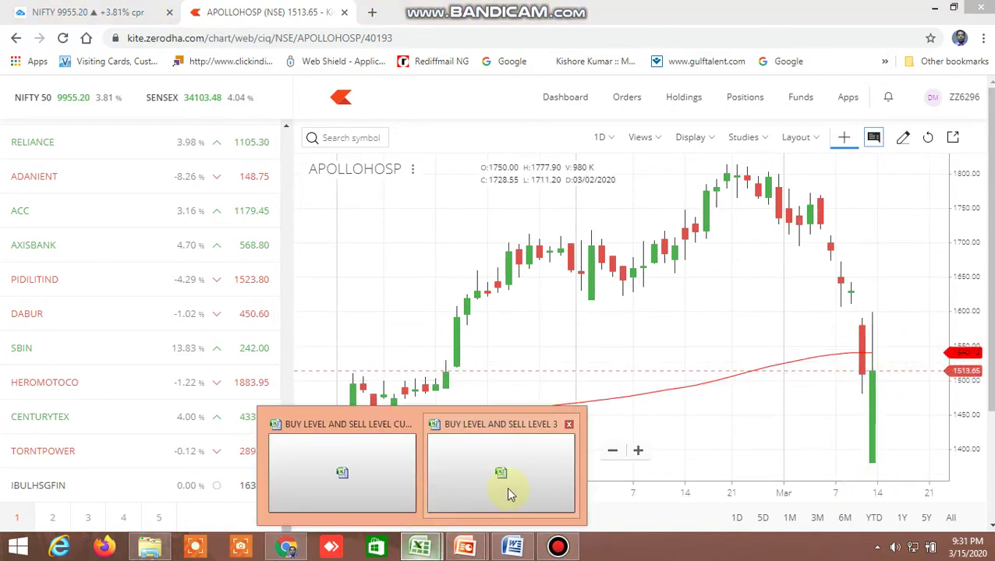
key(alt+Tab)
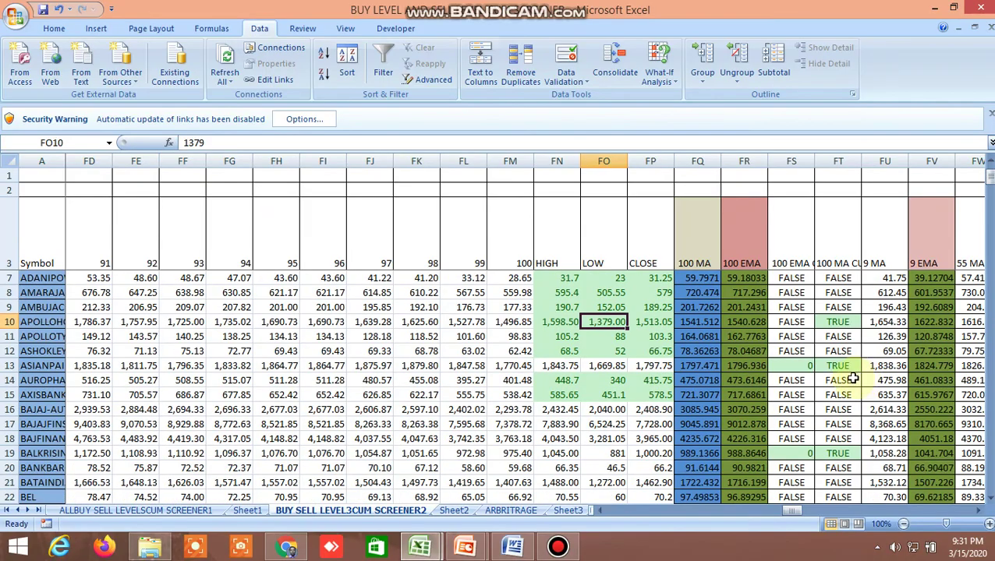